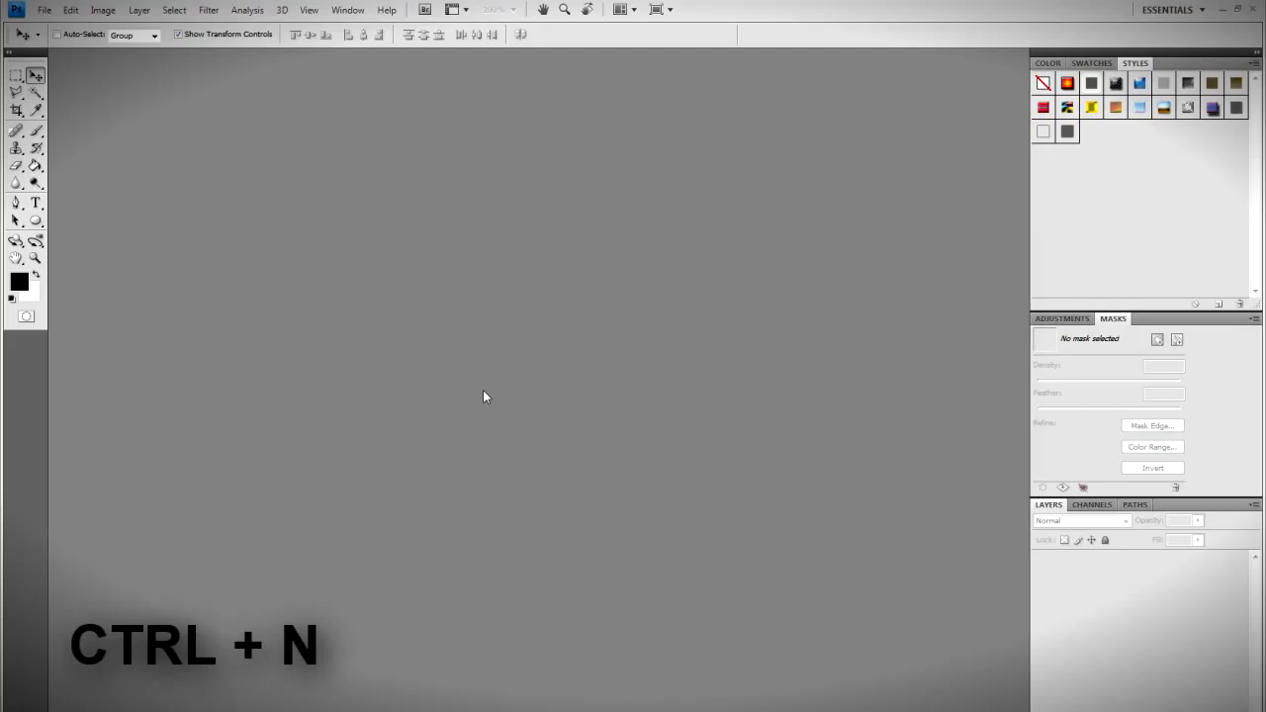
Step: Create an 800 x 600 pixel RGB document with a white background and add the text "3D" in Impact
key(ctrl+n)
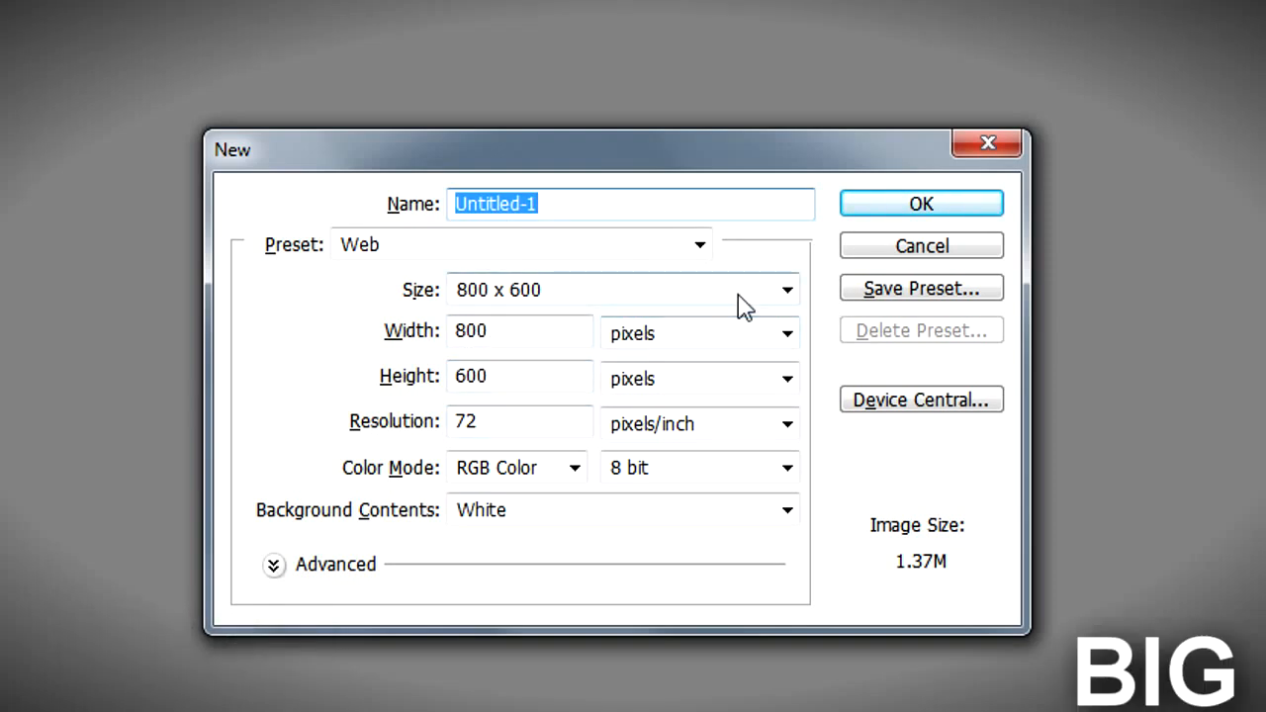
click(905, 217)
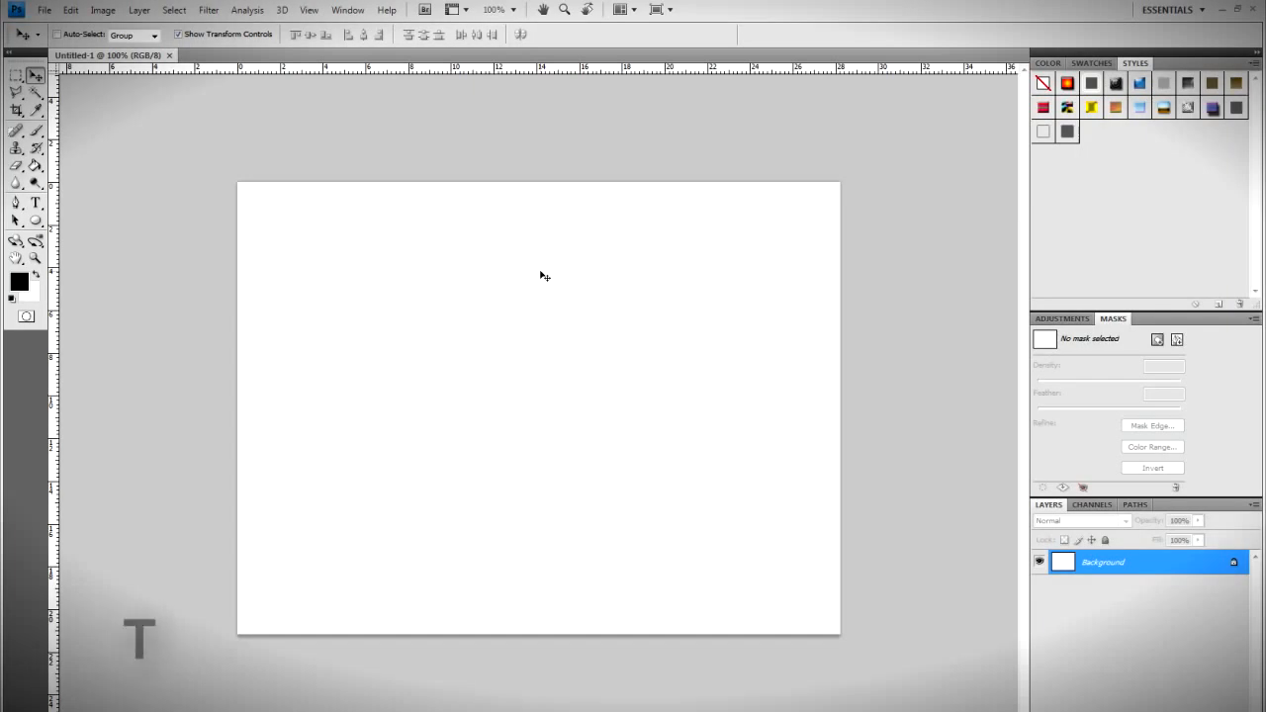
key(t)
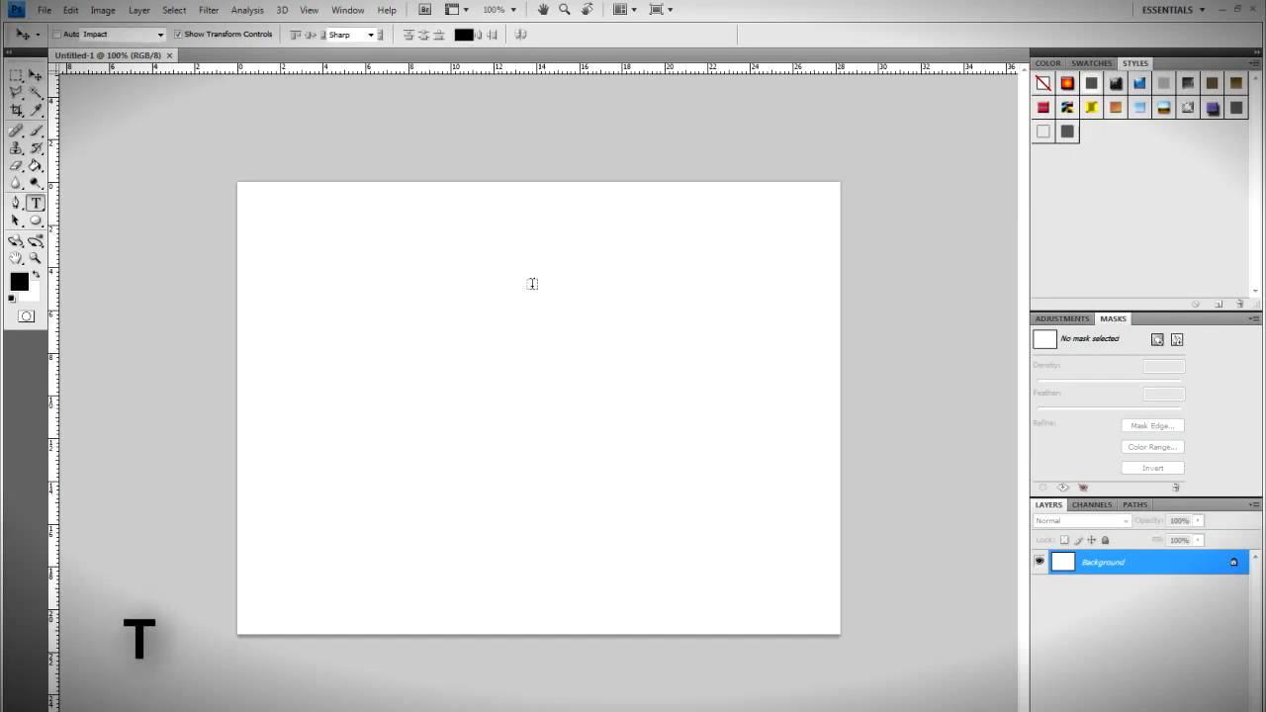
click(482, 397)
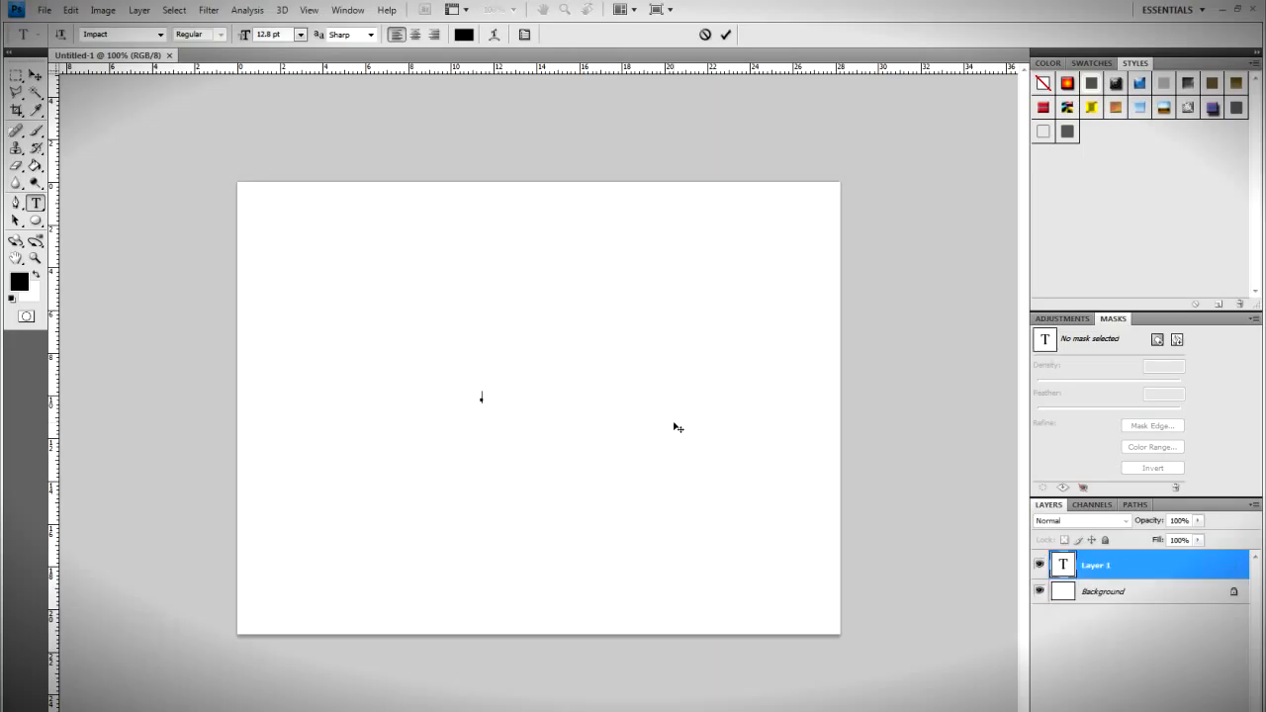
text(3D)
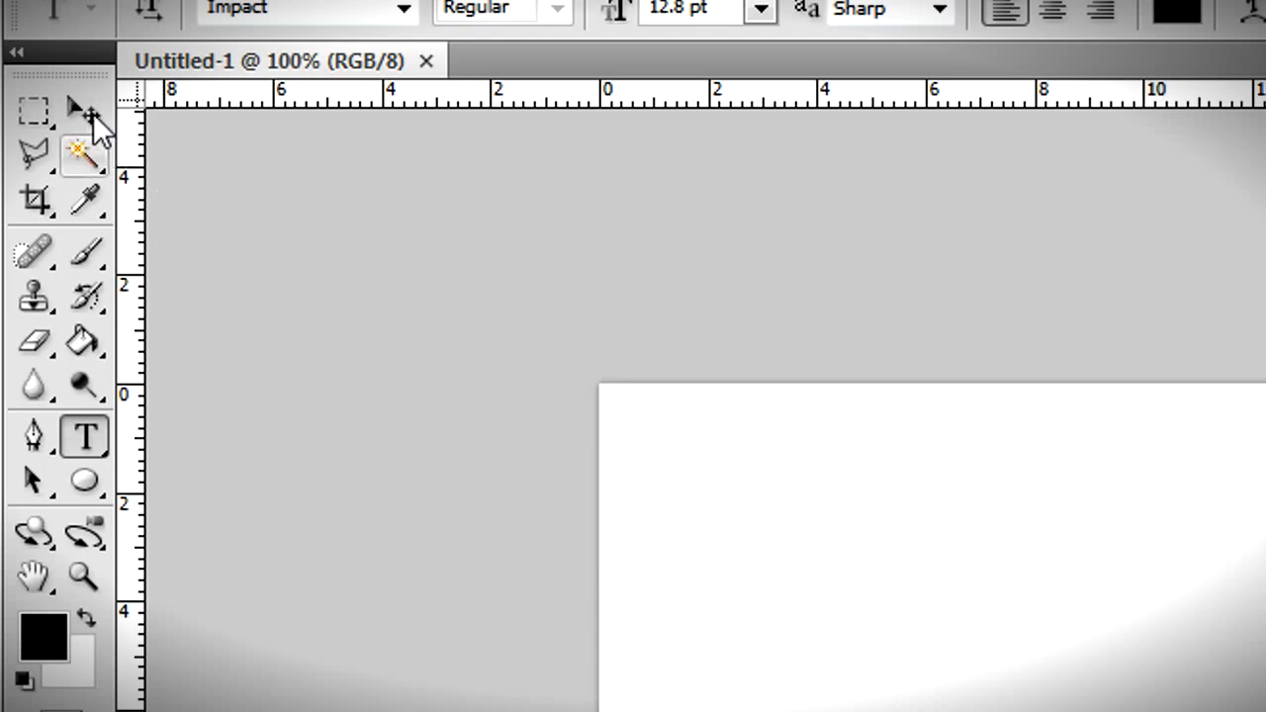
Step: Scale the "3D" text up until it fills much of the canvas and place it near the centre
click(89, 113)
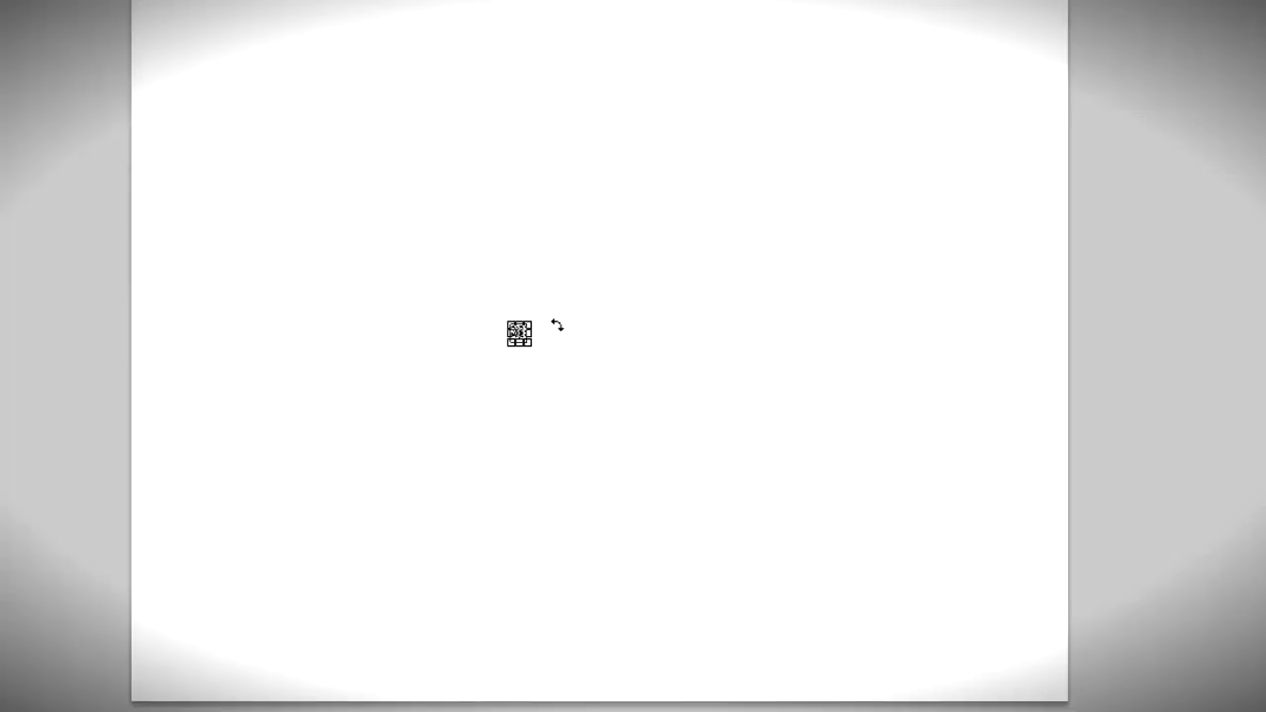
drag(534, 323, 1118, 48)
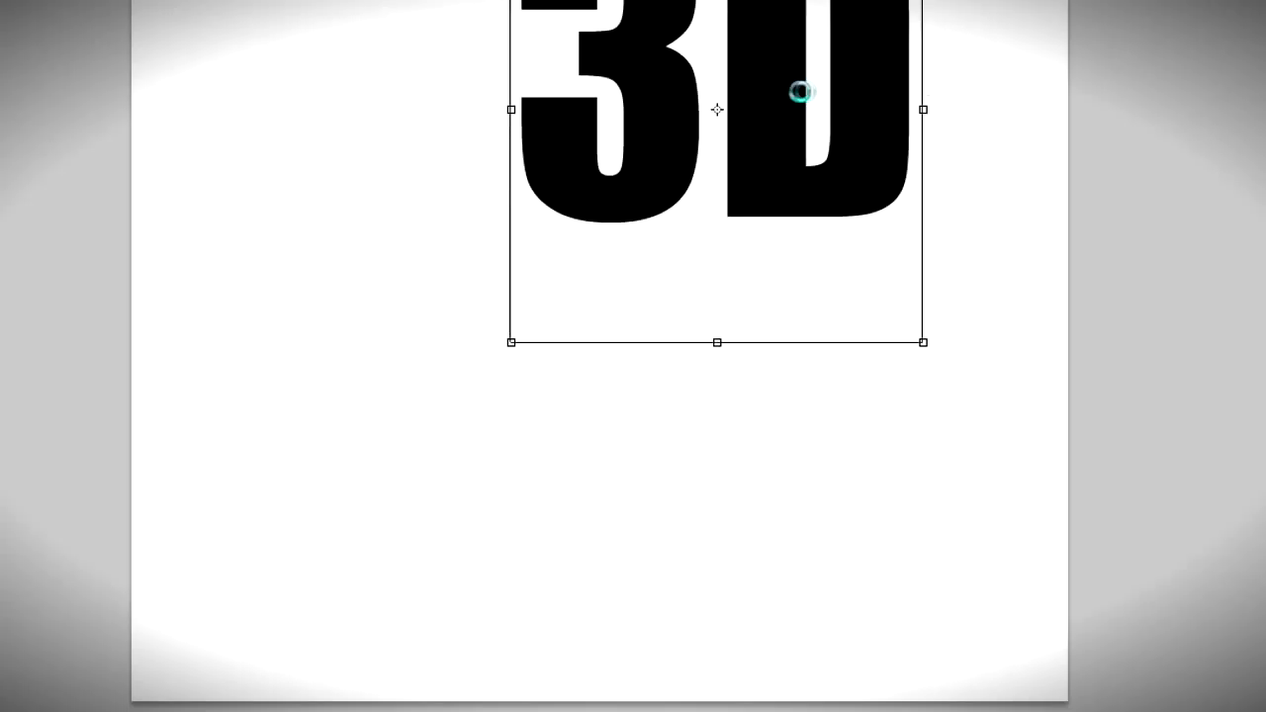
key(Return)
drag(762, 154, 515, 453)
drag(584, 325, 614, 331)
key(ctrl+t)
drag(714, 168, 969, 49)
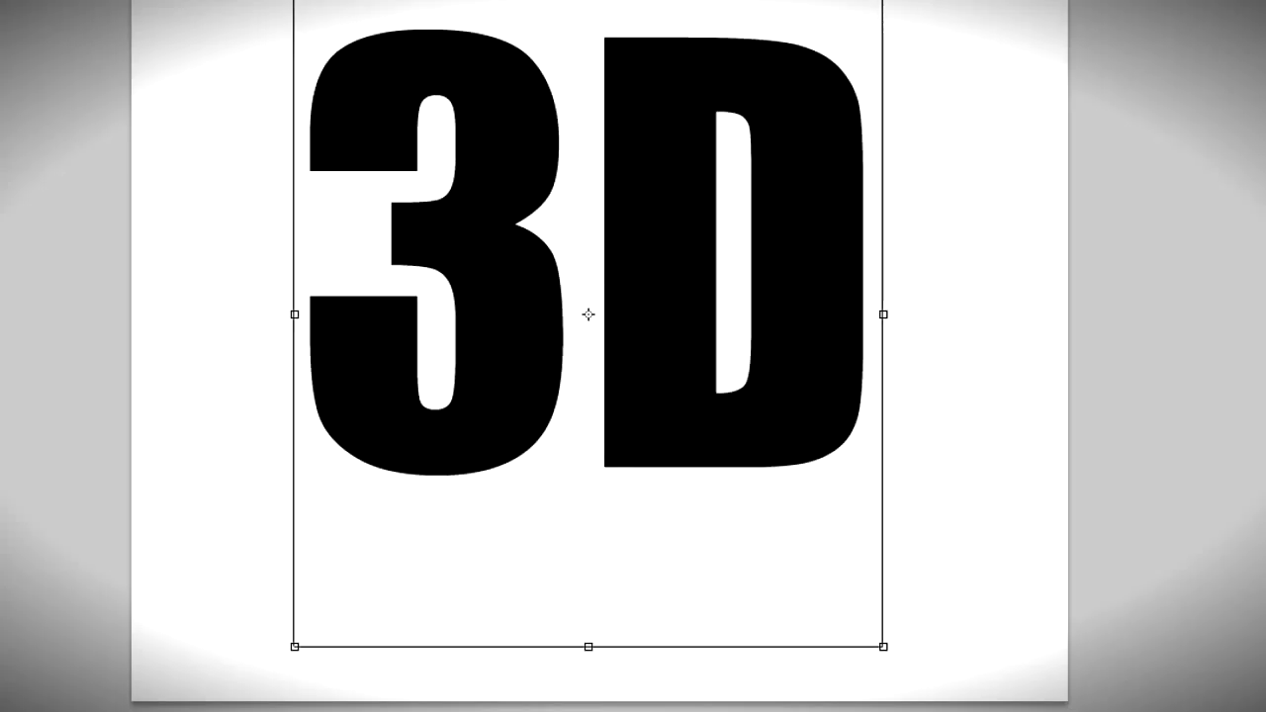
drag(882, 2, 791, 61)
key(Return)
drag(717, 248, 750, 281)
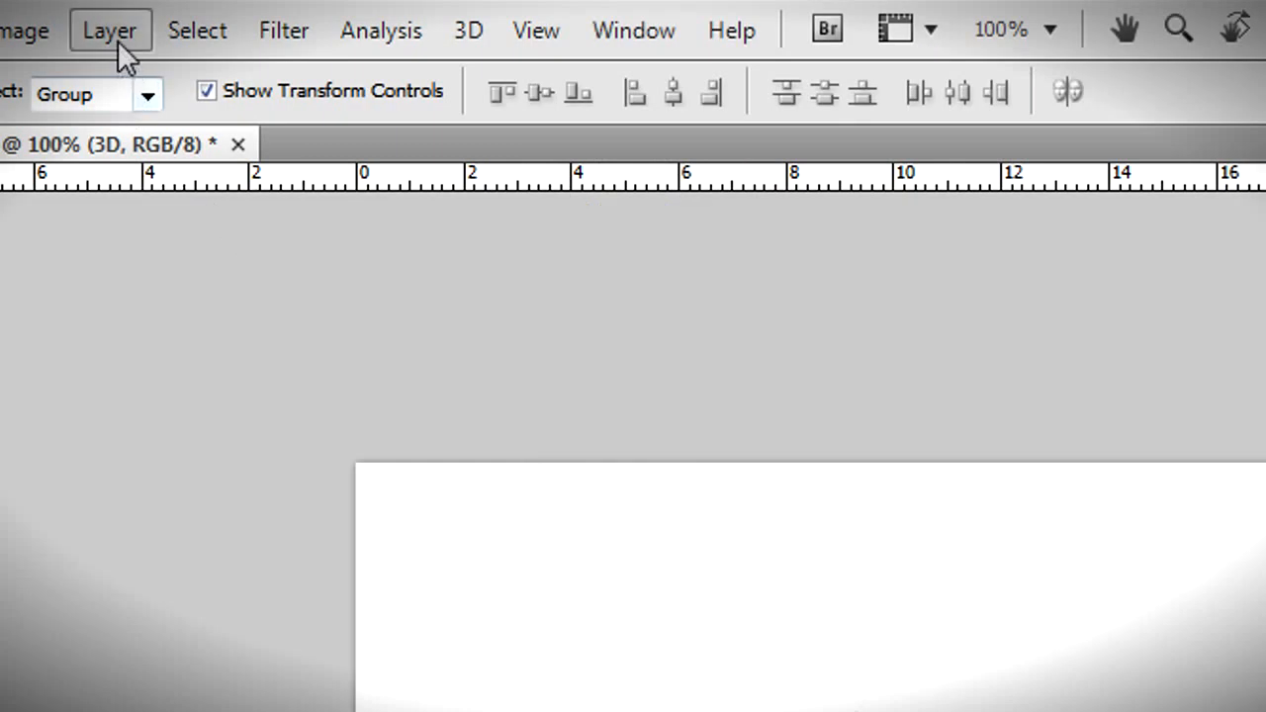
Step: Convert the "3D" type layer to a shape
click(111, 32)
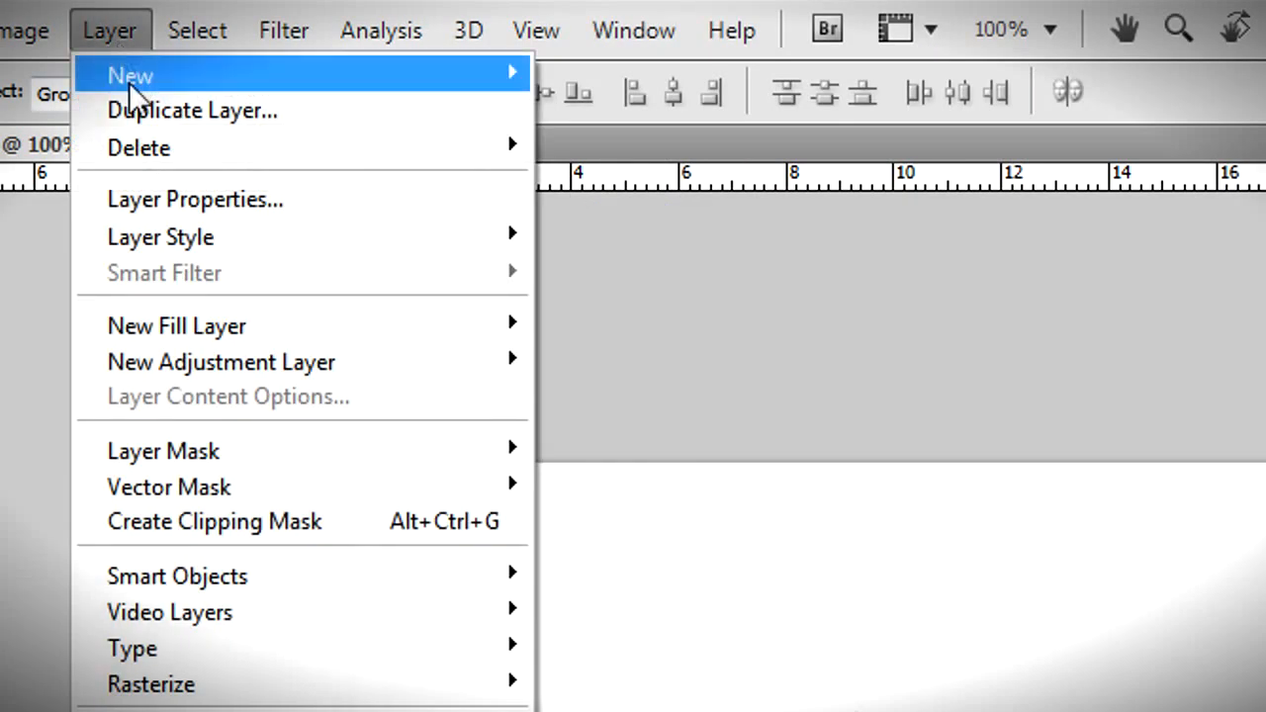
mouse_move(296, 656)
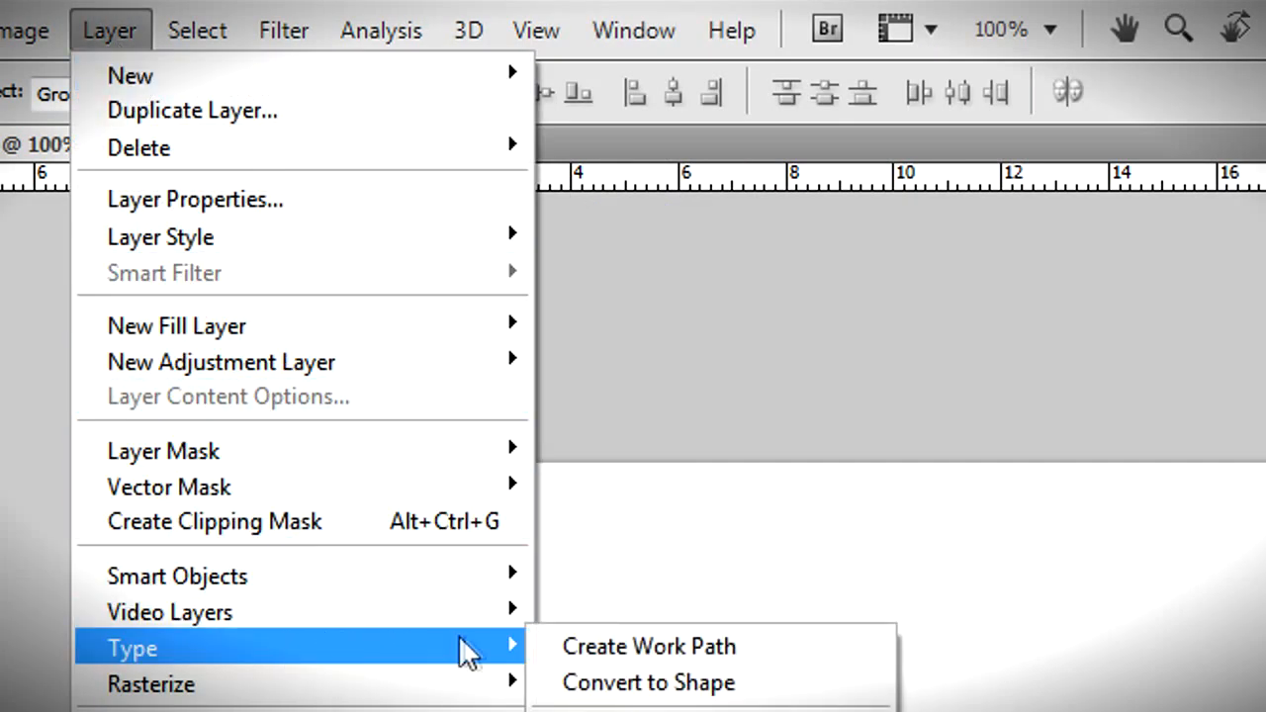
click(748, 698)
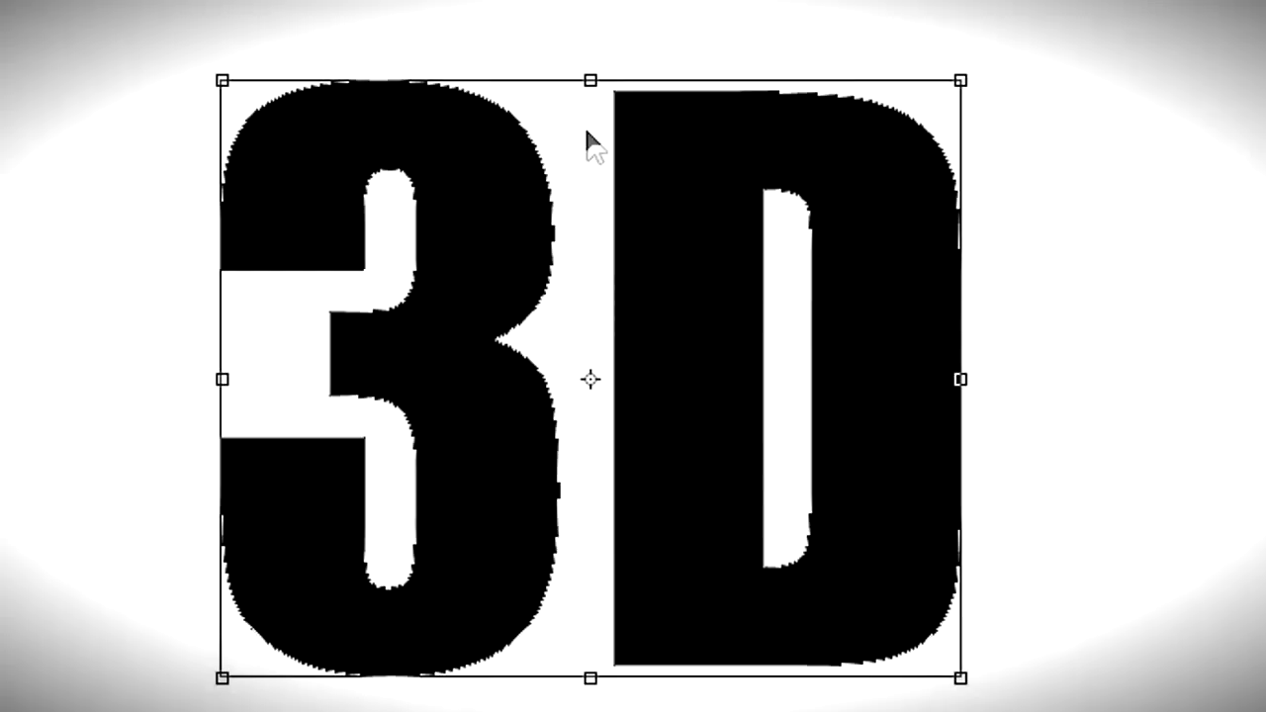
Step: Apply a Perspective transform to the 3D shape, spreading its bottom corners outward
right_click(524, 311)
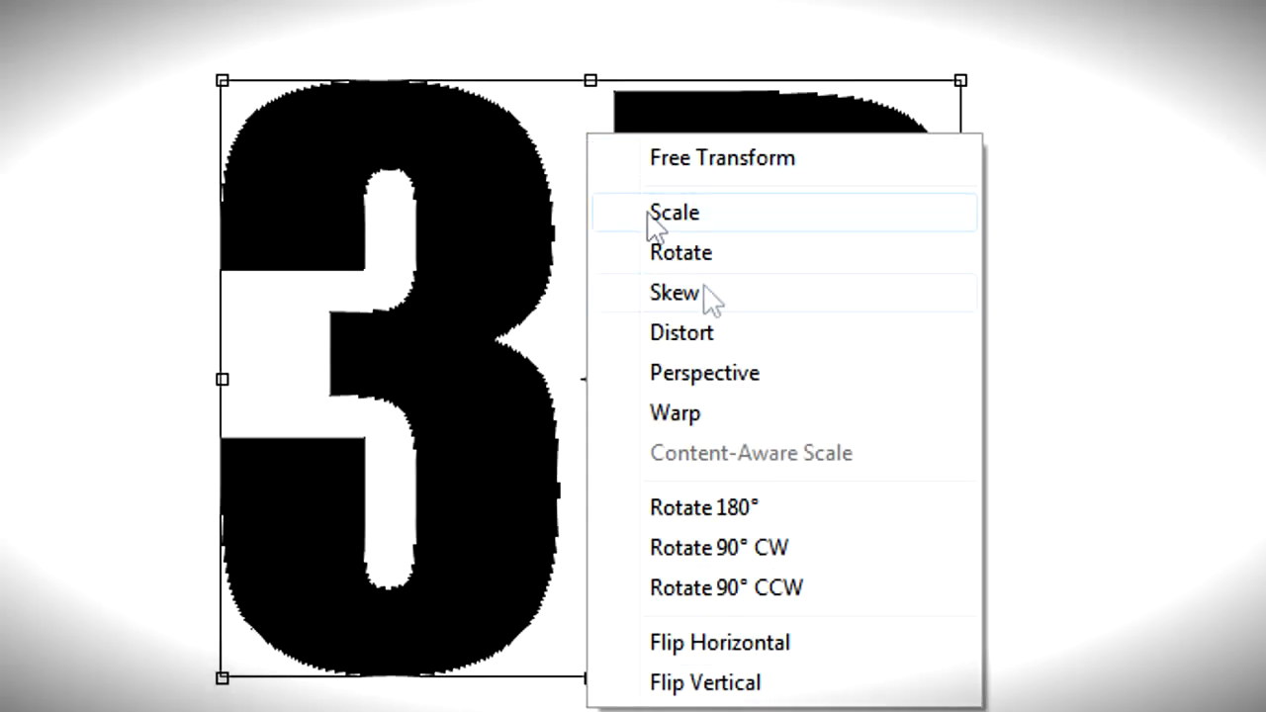
click(742, 373)
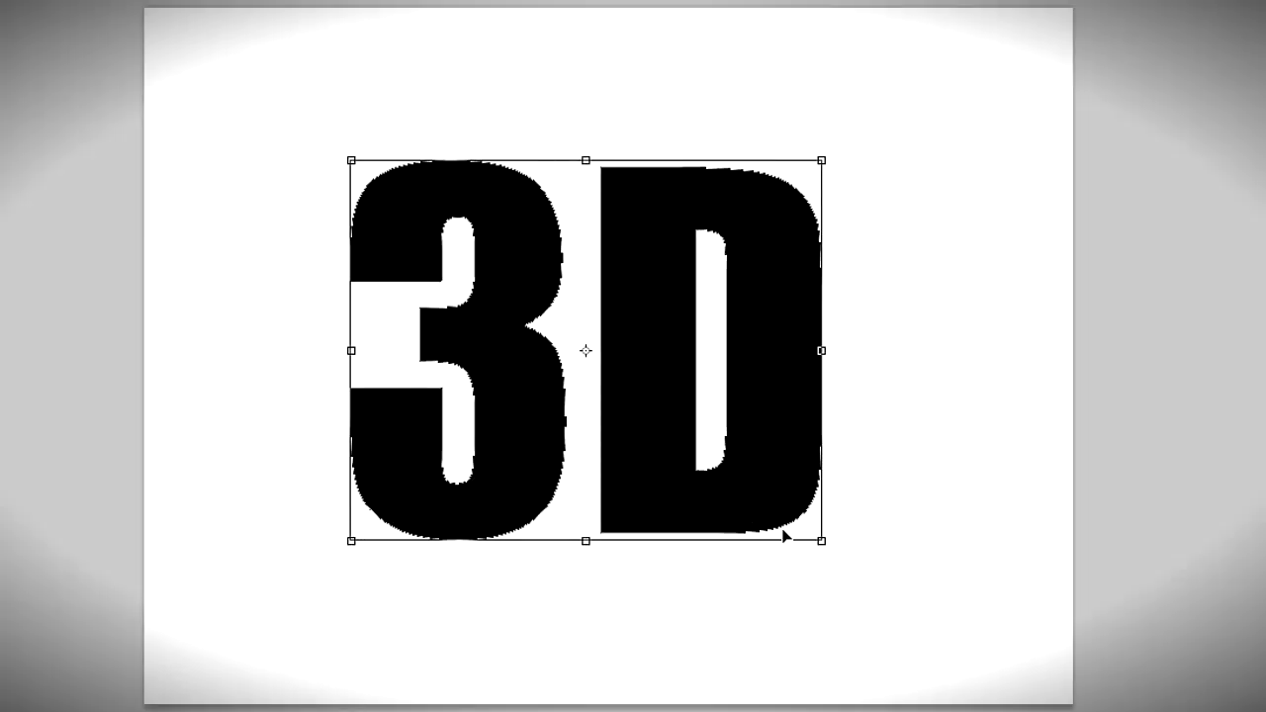
drag(831, 547, 970, 524)
key(Return)
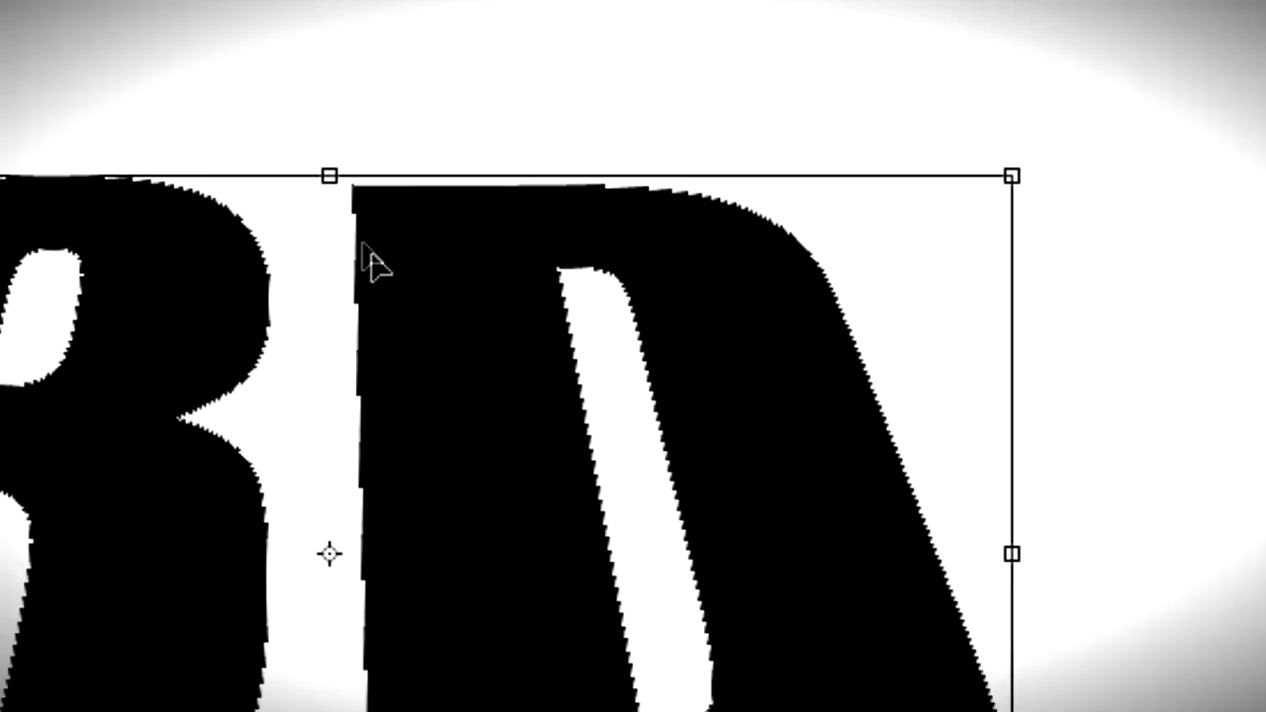
Step: Skew the 3D shape by raising its upper-left corner so the 3 stands taller than the D
right_click(610, 204)
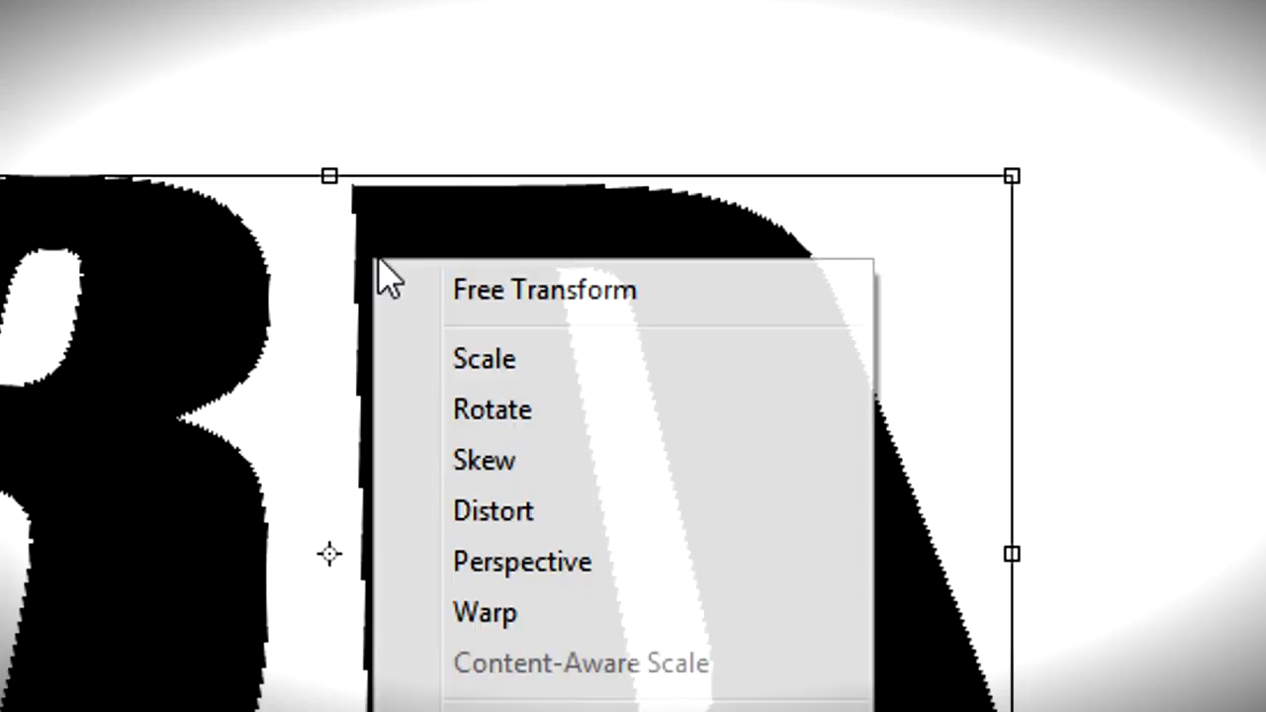
click(563, 480)
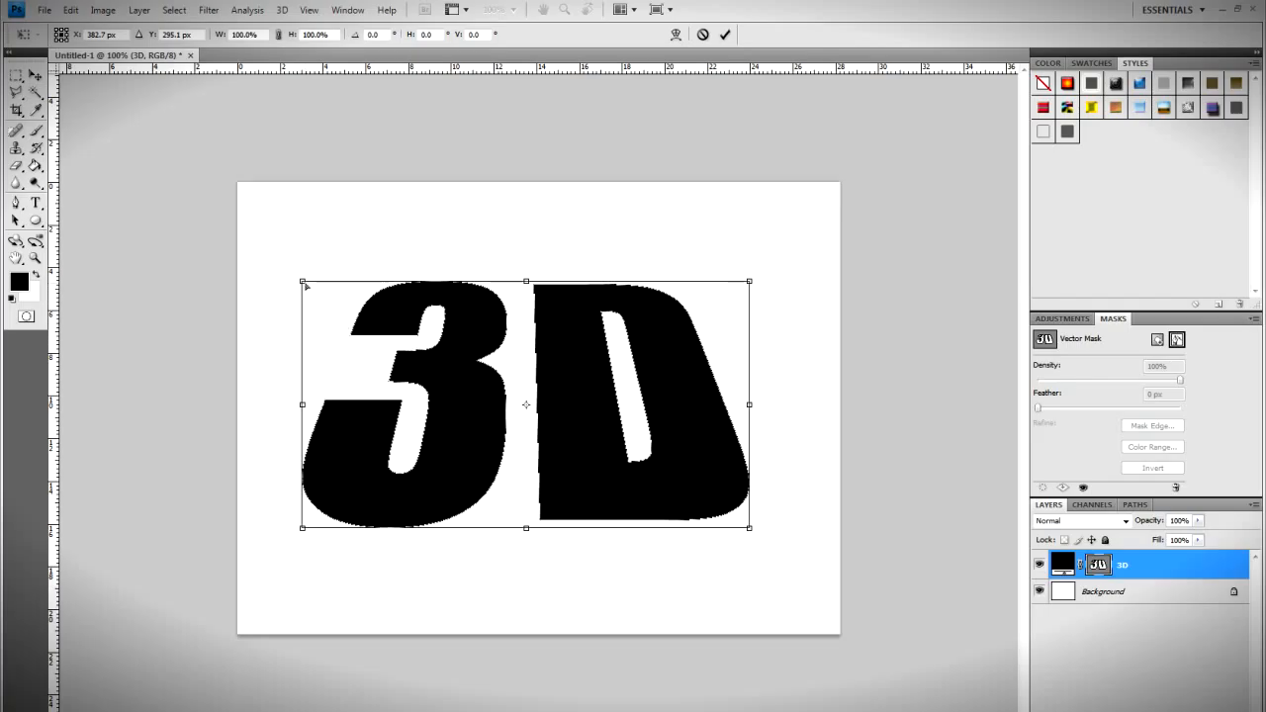
drag(304, 285, 311, 214)
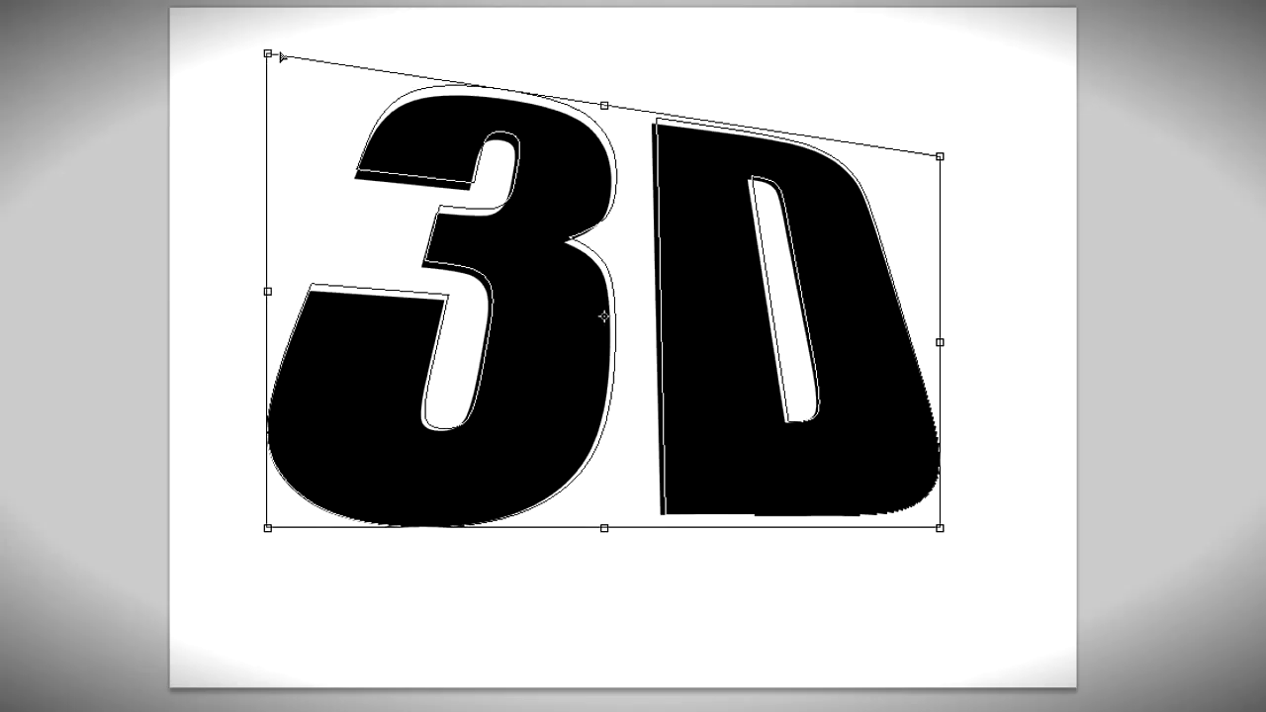
drag(282, 58, 319, 33)
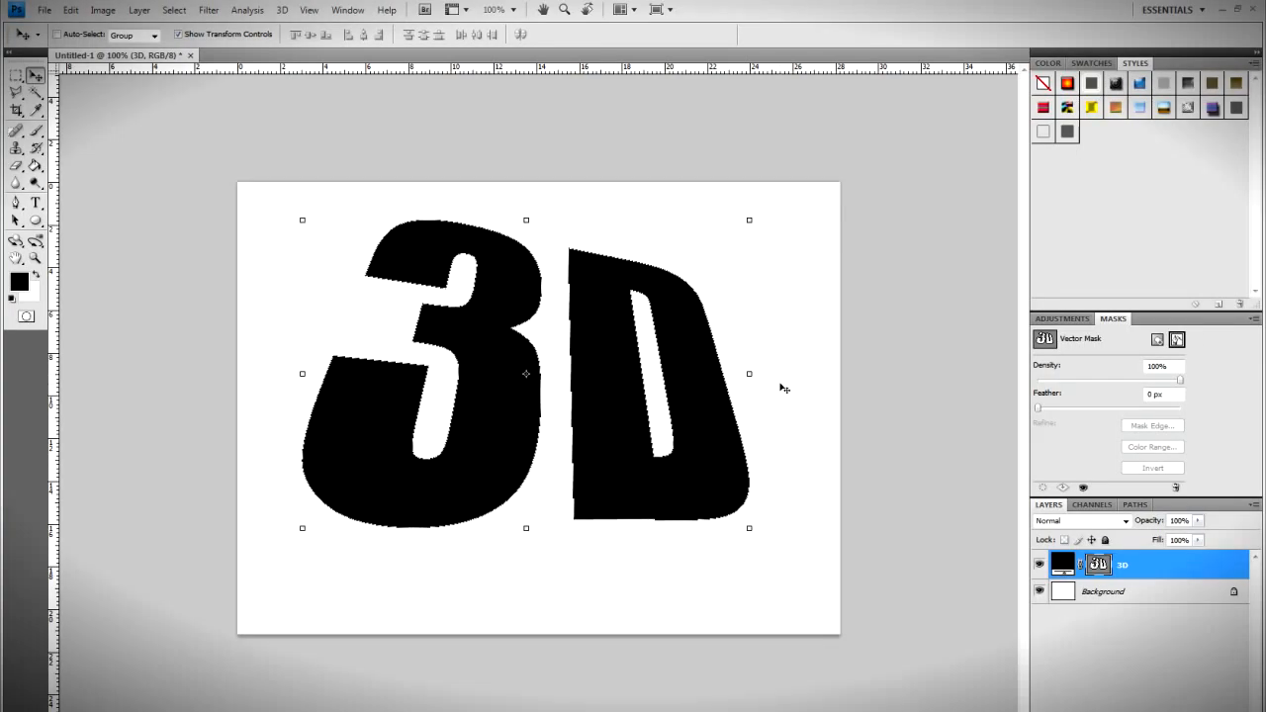
Step: Duplicate the 3D shape layer and hide the copy
click(1106, 594)
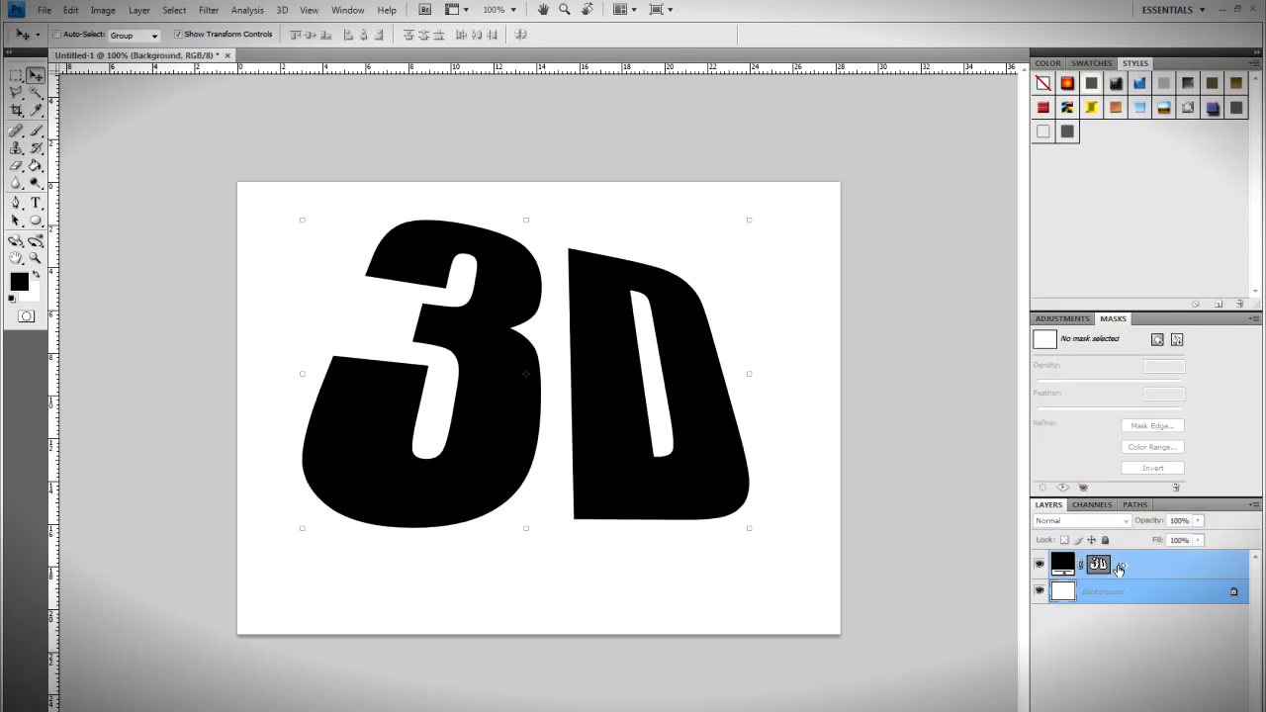
click(1116, 570)
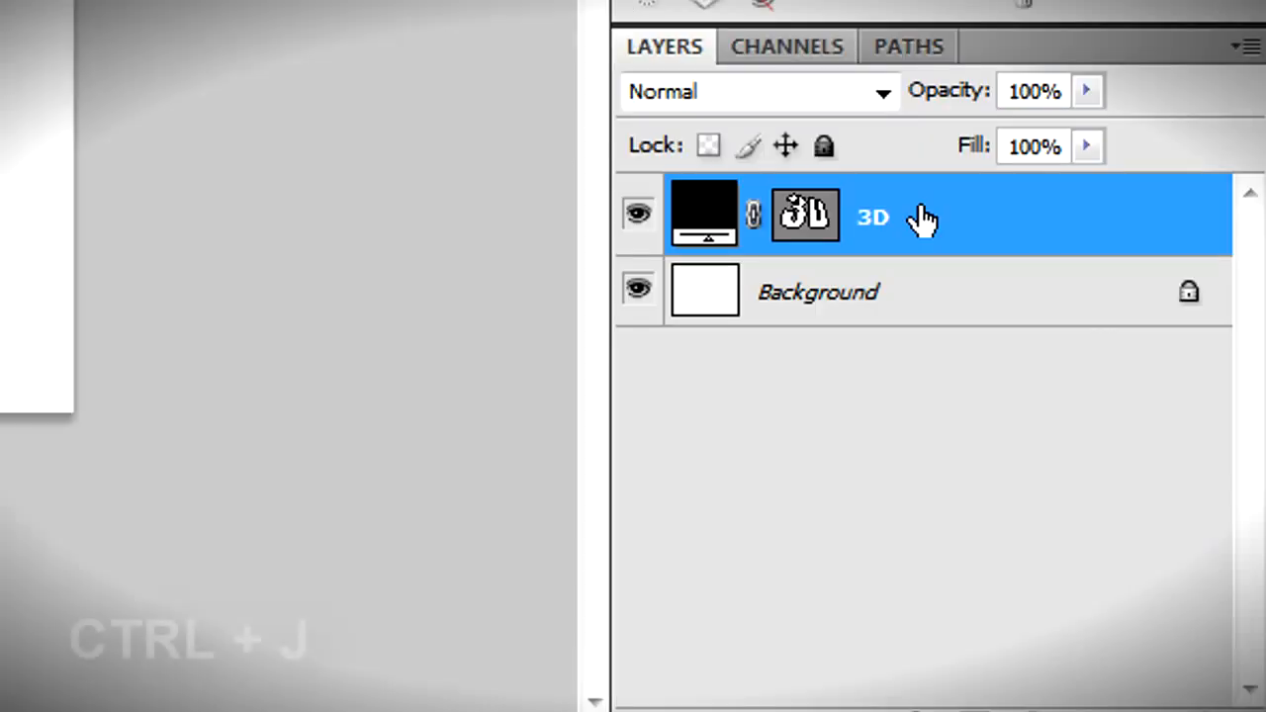
key(ctrl+j)
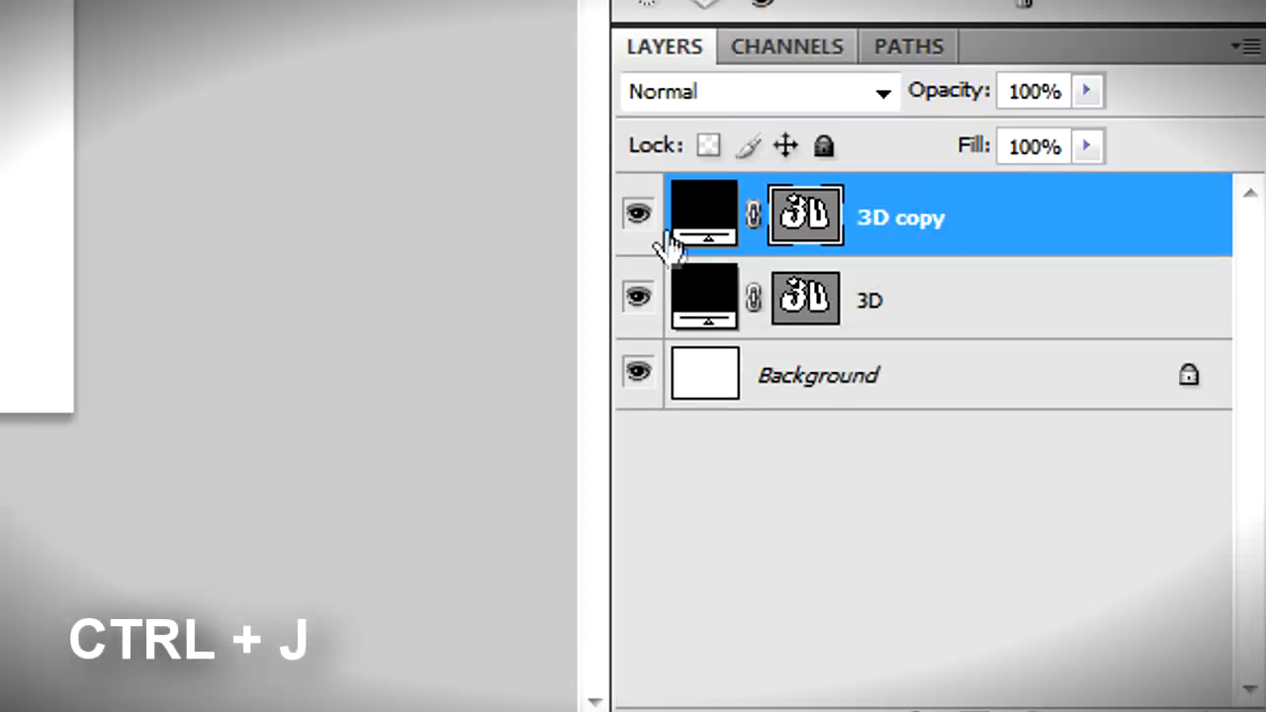
click(639, 215)
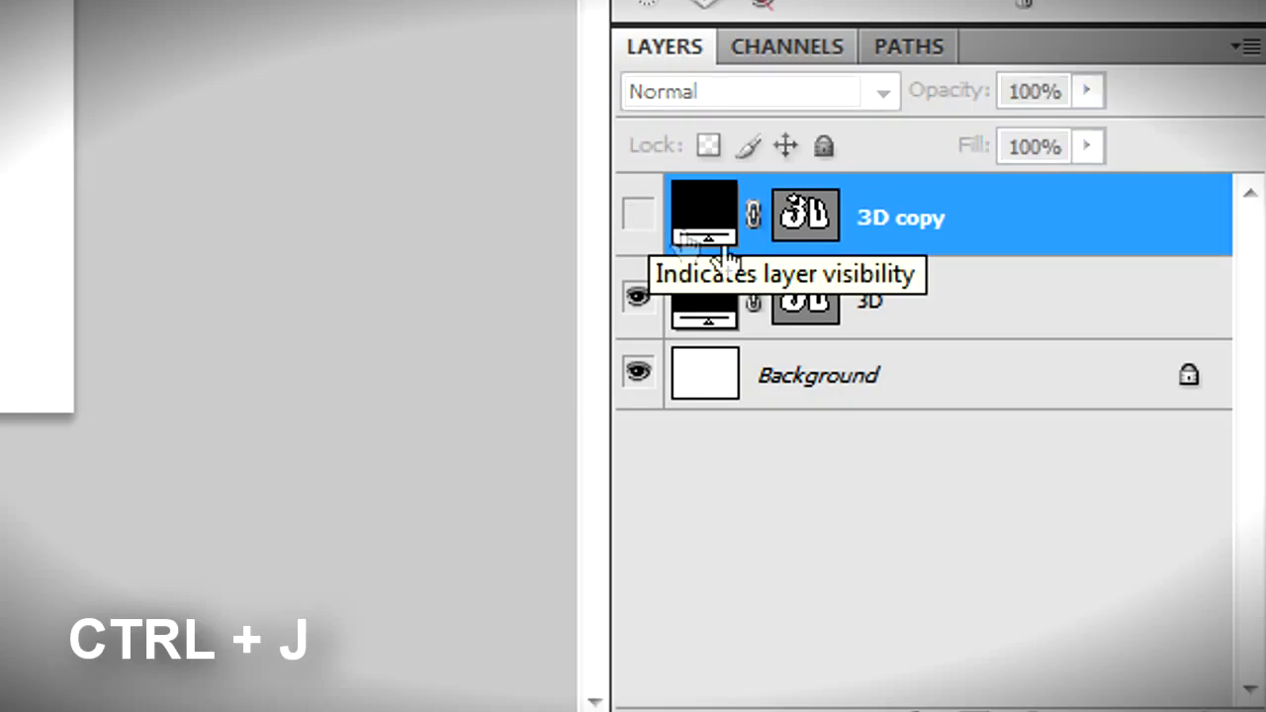
Step: Build the extrusion from the original 3D layer by making 24 stacked duplicates, each nudged one pixel further down
click(927, 316)
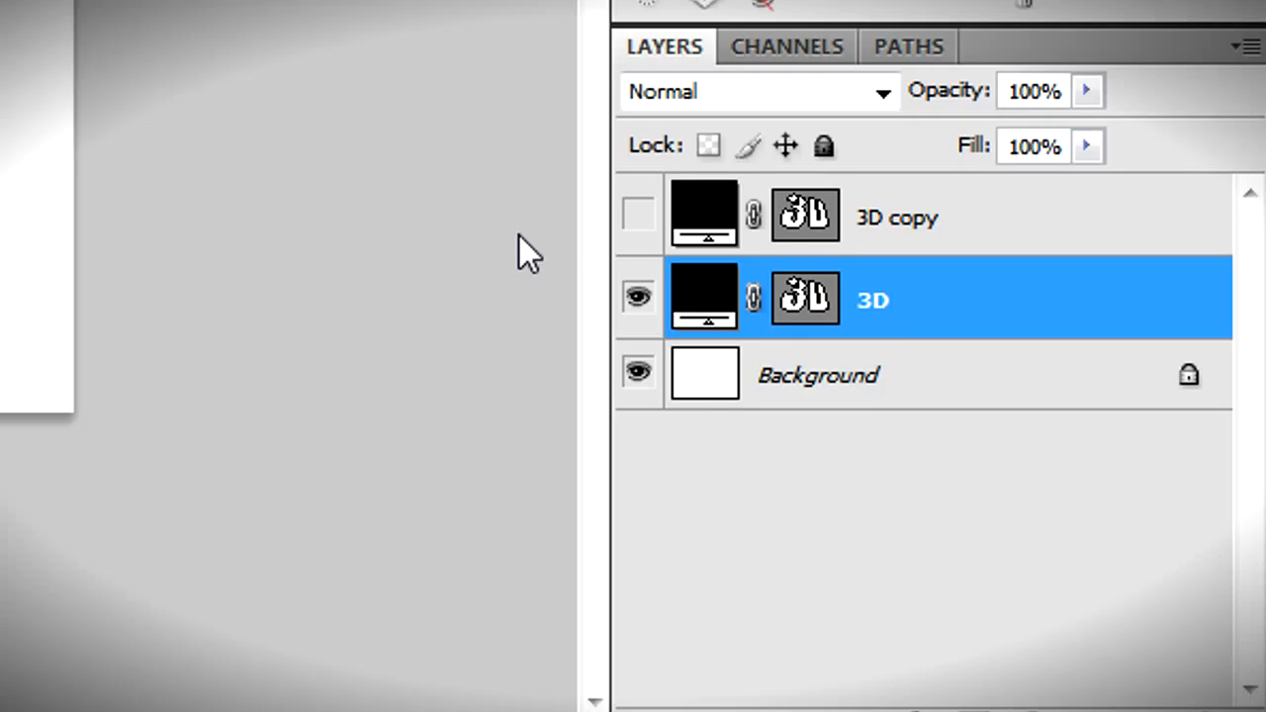
key(ctrl+alt+Down)
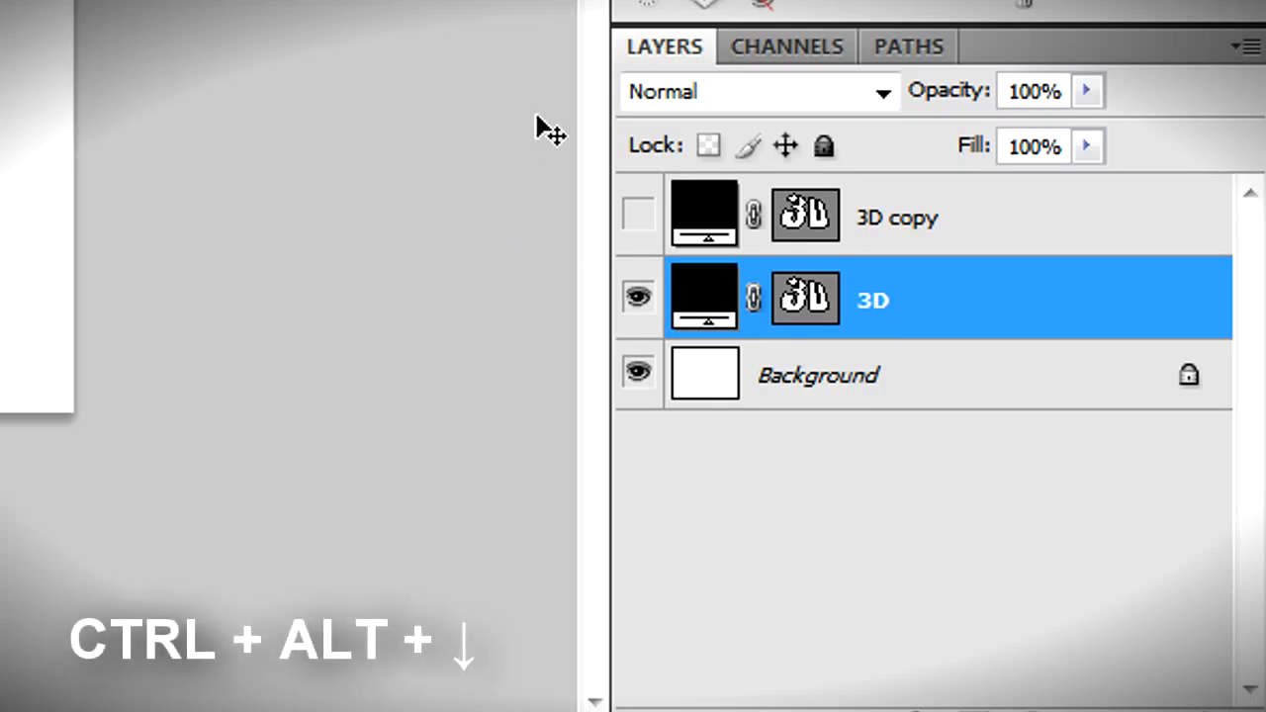
key(ctrl+alt+Down)
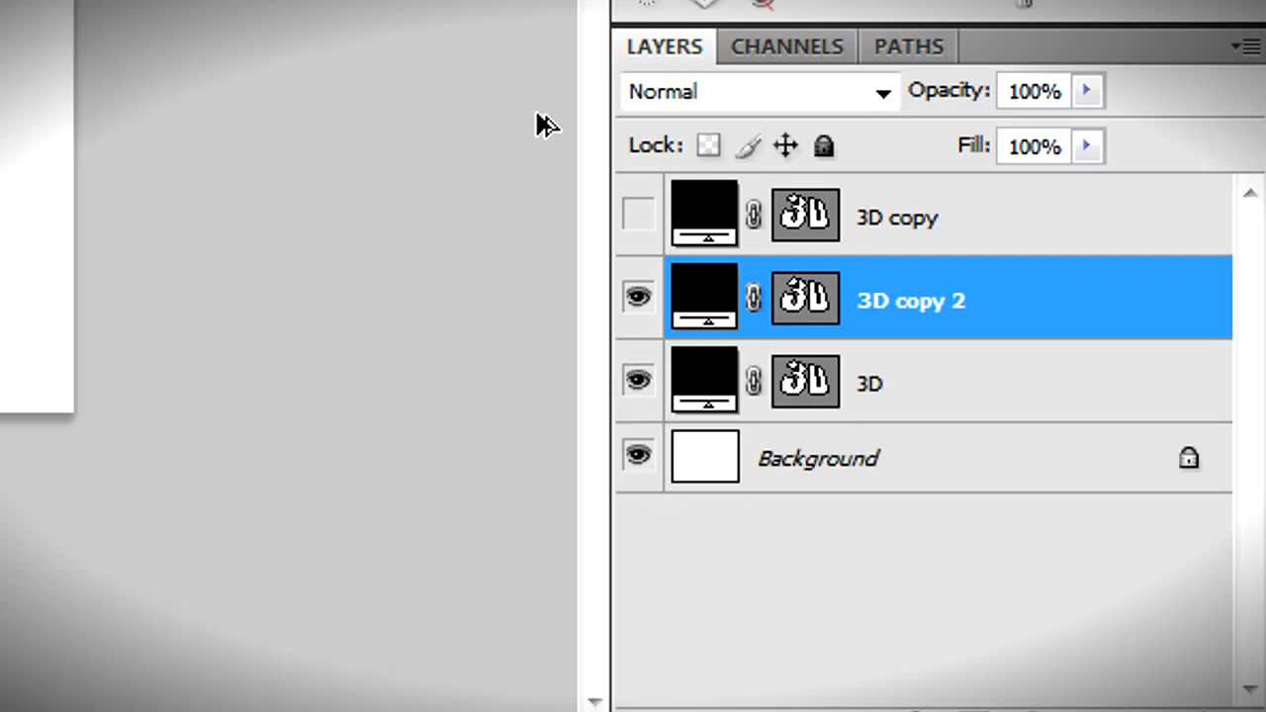
key(ctrl+alt+Down)
key(ctrl+alt+Down)
key(ctrl+alt+Down)
key(ctrl+alt+Down)
key(ctrl+alt+Down)
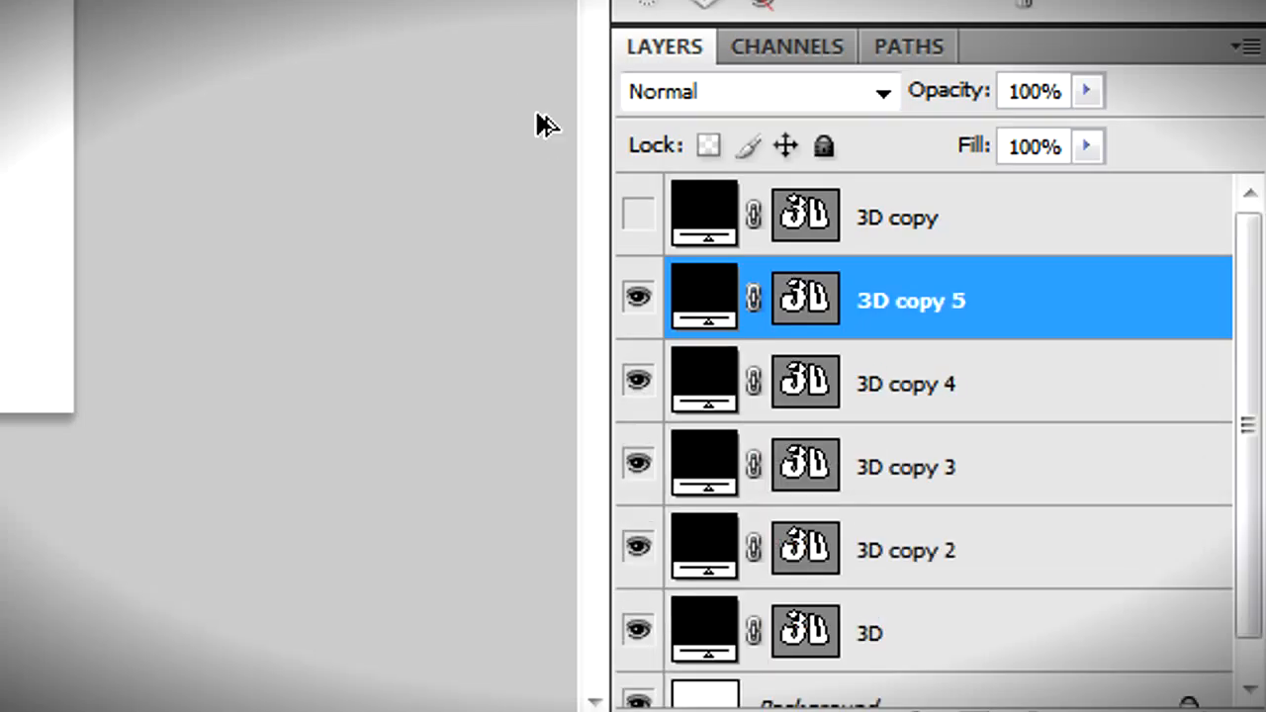
key(ctrl+alt+Down)
key(ctrl+alt+Down)
key(ctrl+alt+Down)
key(ctrl+alt+Down)
key(ctrl+alt+Down)
key(ctrl+alt+Down)
key(ctrl+alt+Down)
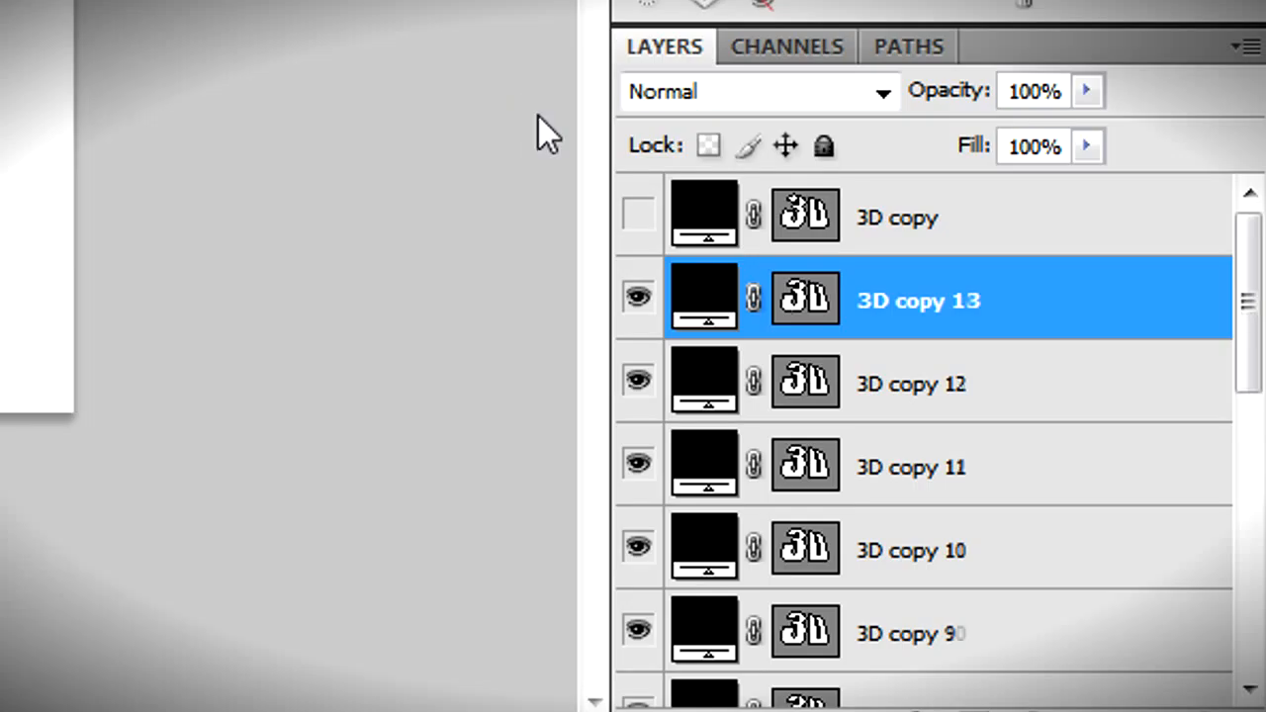
key(ctrl+alt+Down)
key(ctrl+alt+Down)
key(ctrl+alt+Down)
key(ctrl+alt+Down)
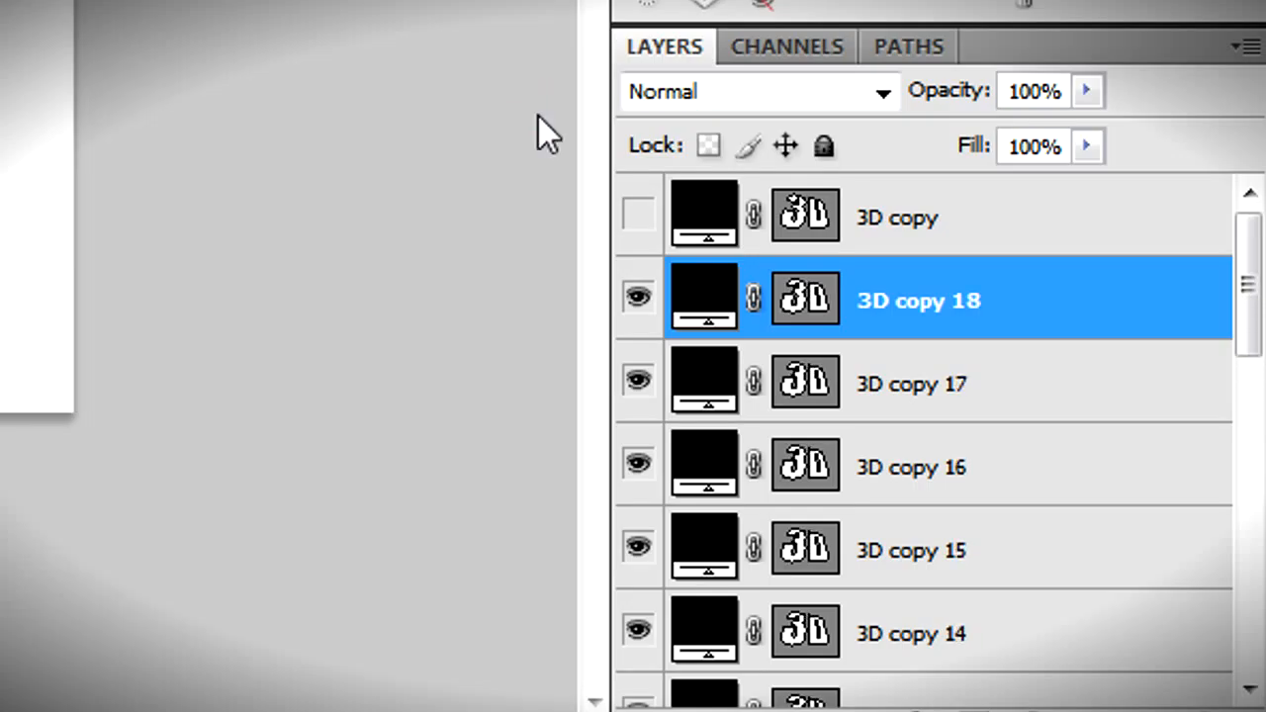
key(ctrl+alt+Down)
key(ctrl+alt+Down)
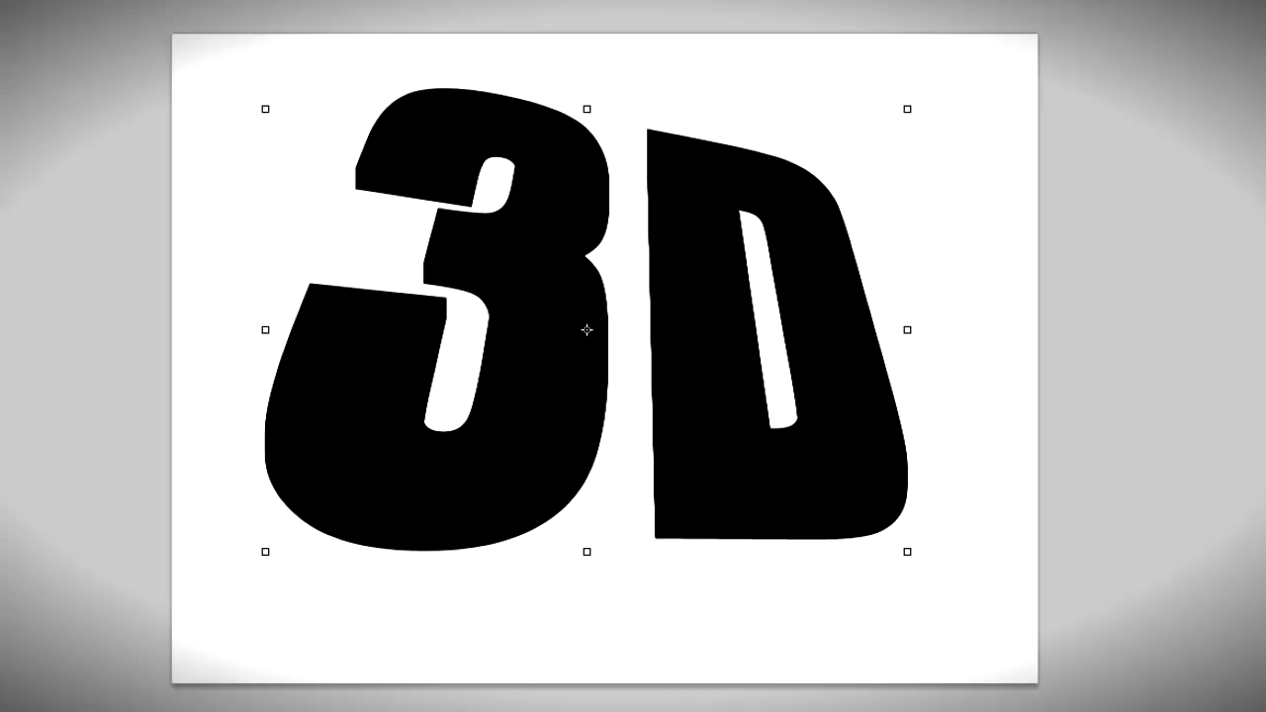
key(ctrl+alt+Down)
key(ctrl+alt+Down)
key(ctrl+alt+Down)
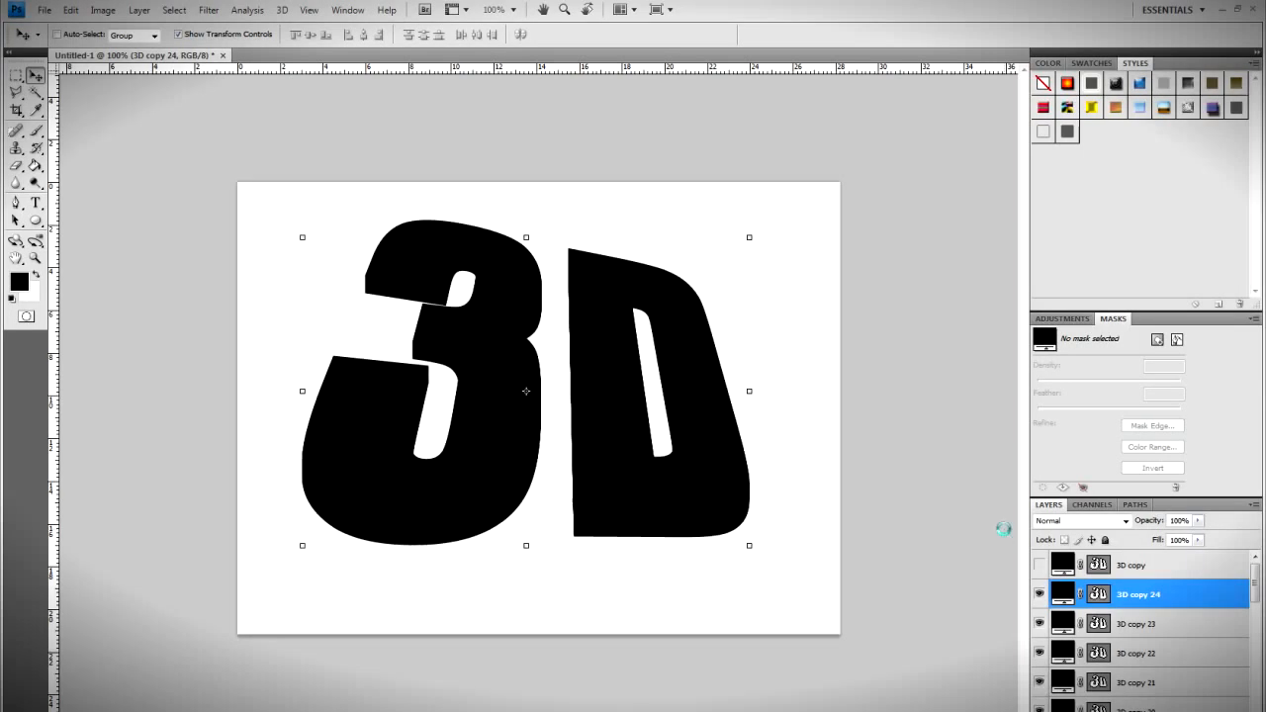
key(ctrl+alt+Down)
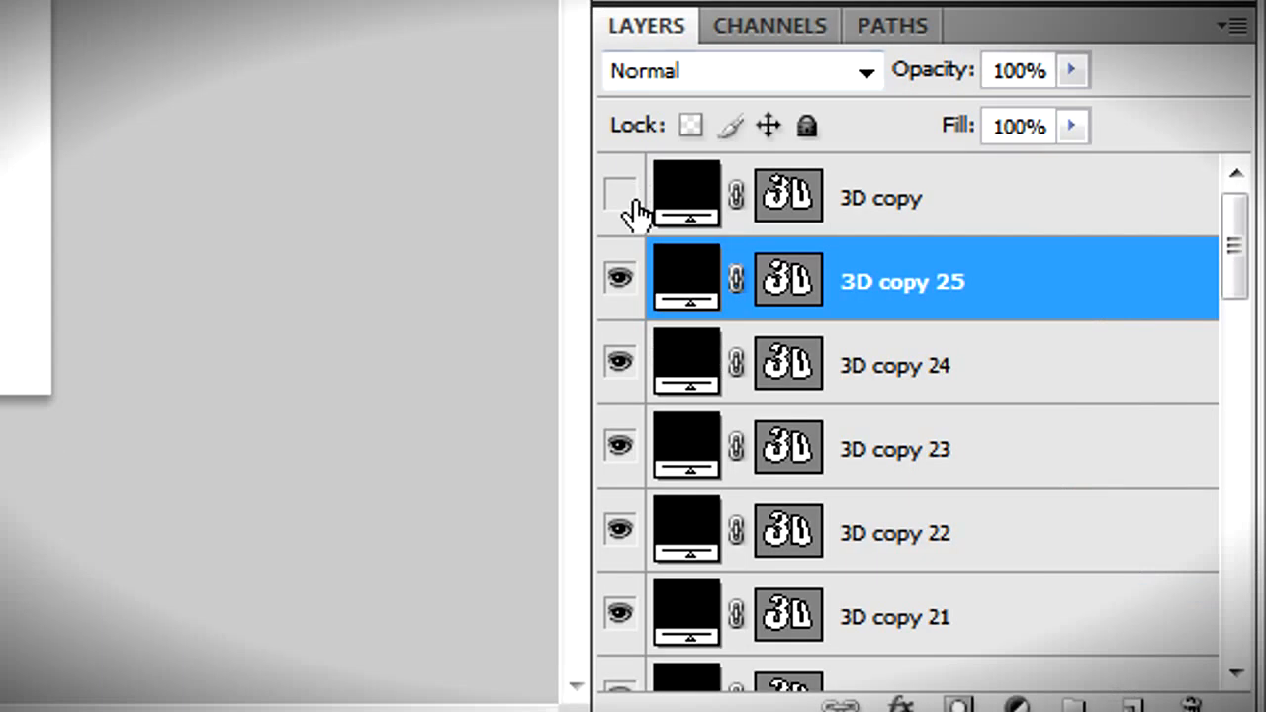
Step: Show the 3D copy layer and give it a red Color Overlay with Normal blending at 100% opacity
click(620, 194)
click(927, 205)
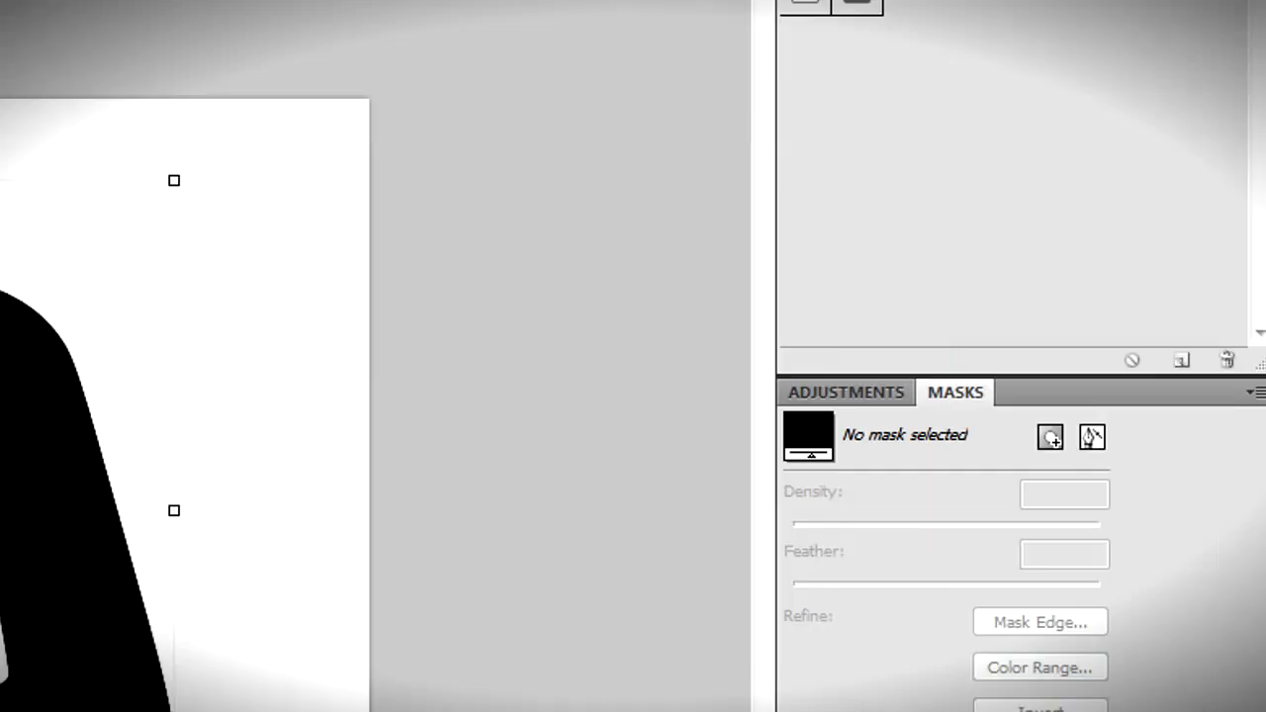
right_click(927, 204)
click(1021, 188)
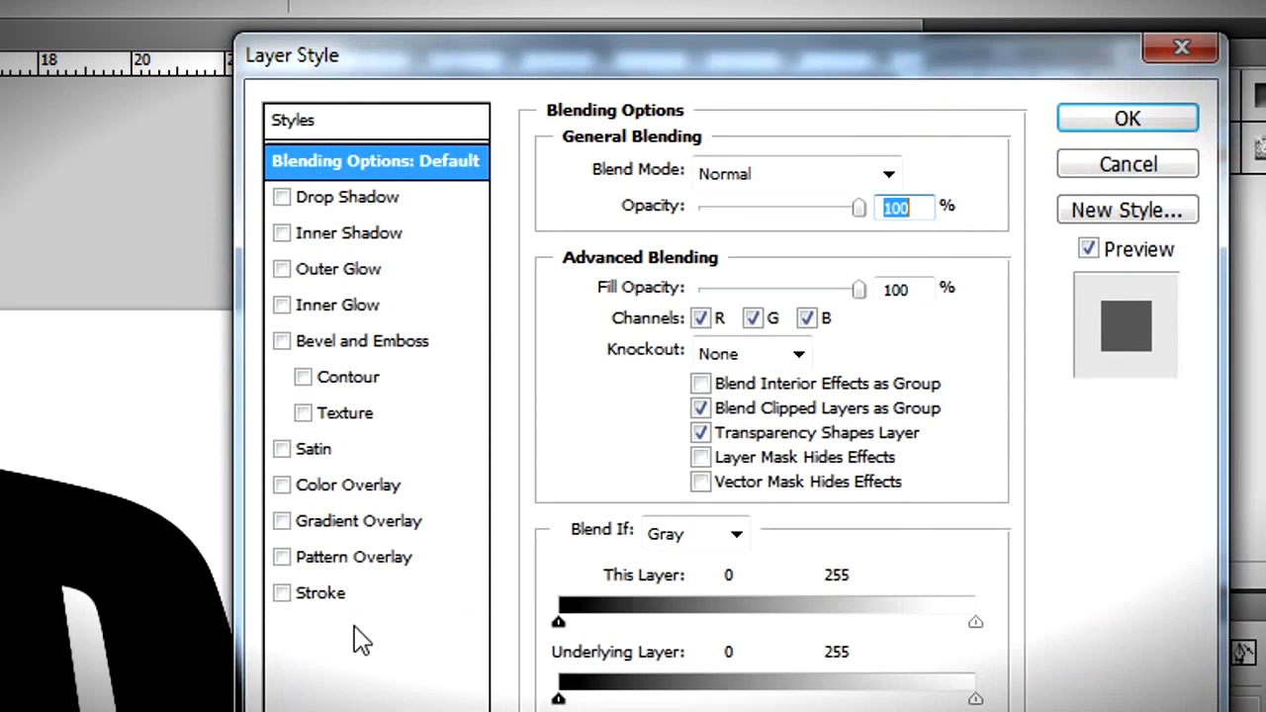
click(354, 486)
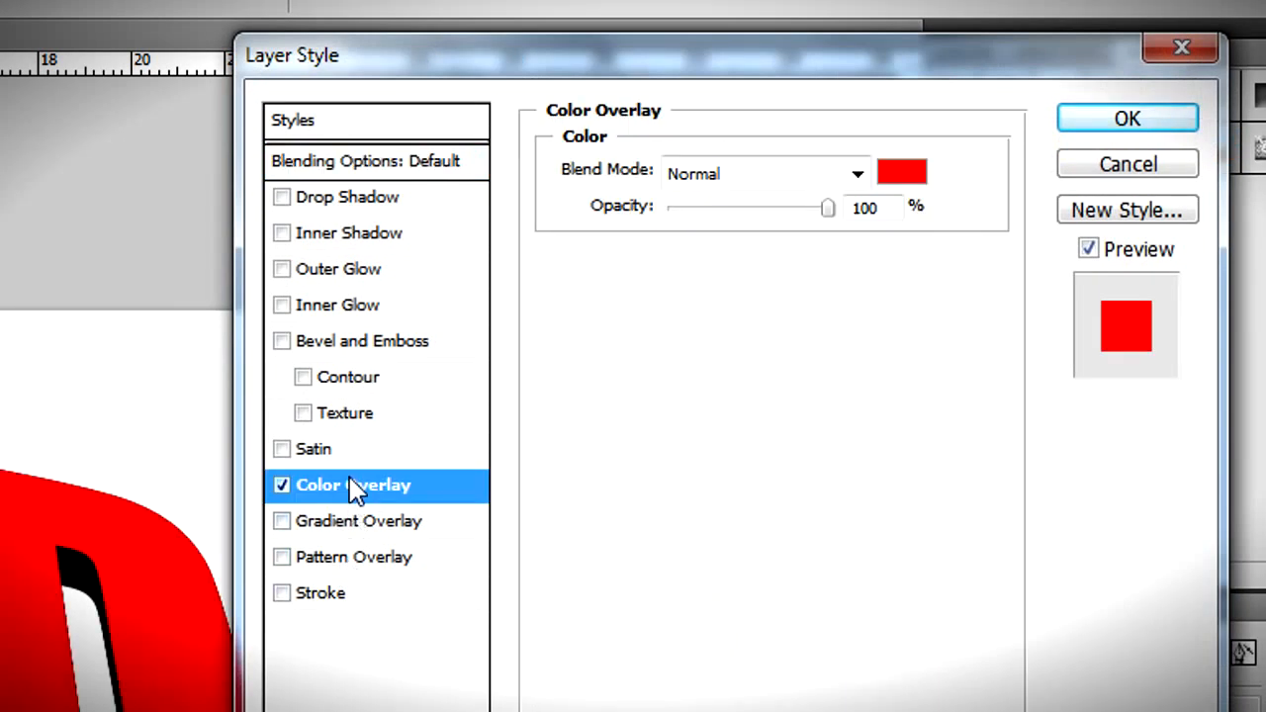
click(1121, 121)
right_click(743, 274)
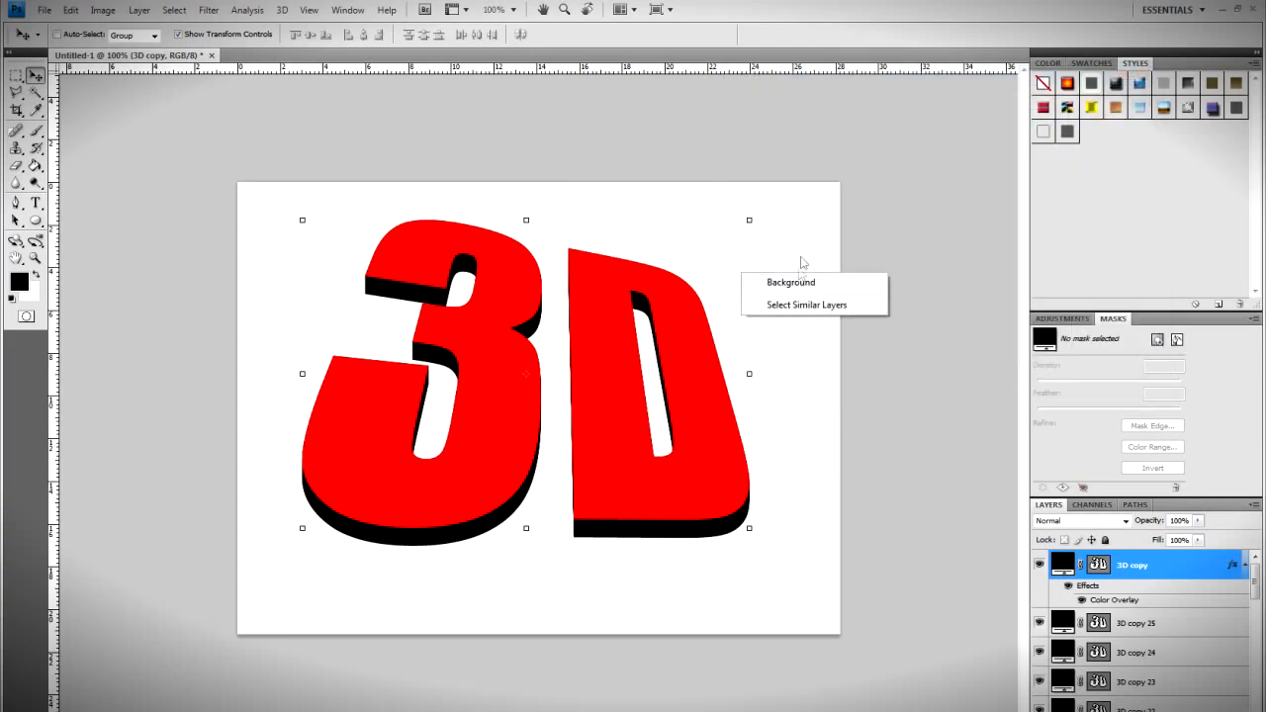
right_click(803, 262)
click(817, 273)
click(1158, 578)
scroll(1157, 579, up, 10)
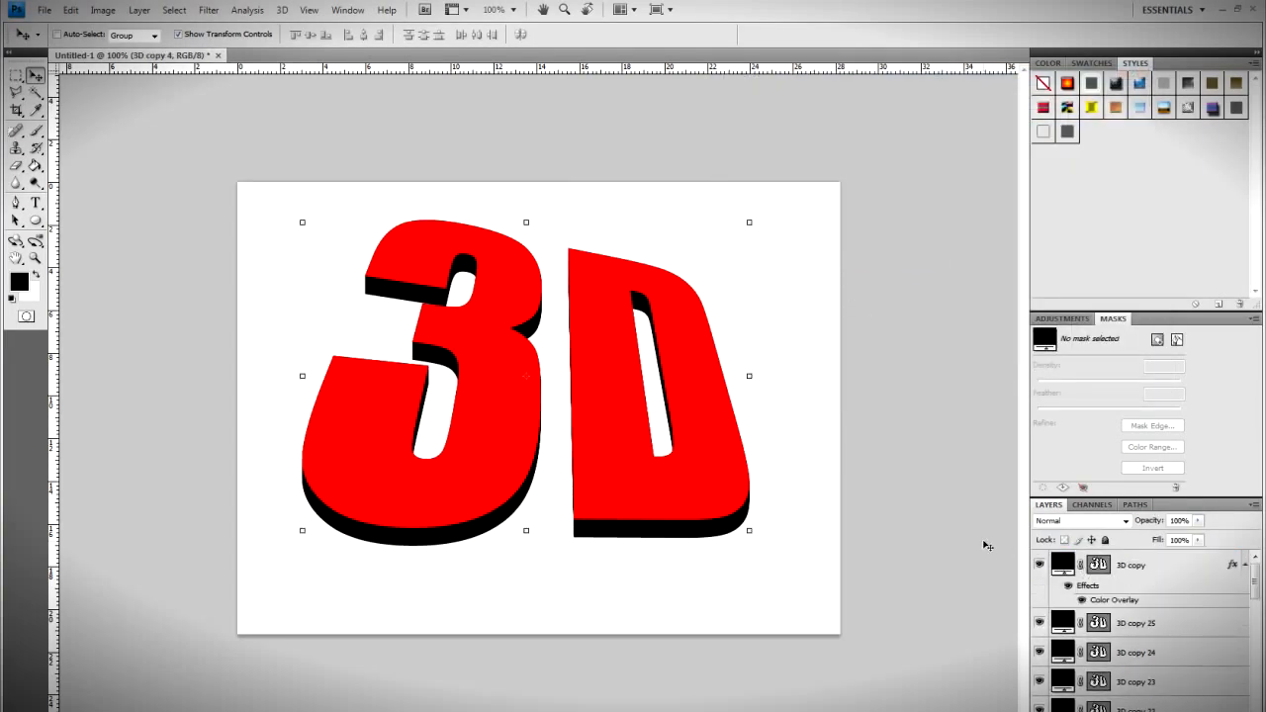
Step: Add a 5 px black outside Stroke to the 3D copy layer
click(1143, 574)
right_click(1142, 574)
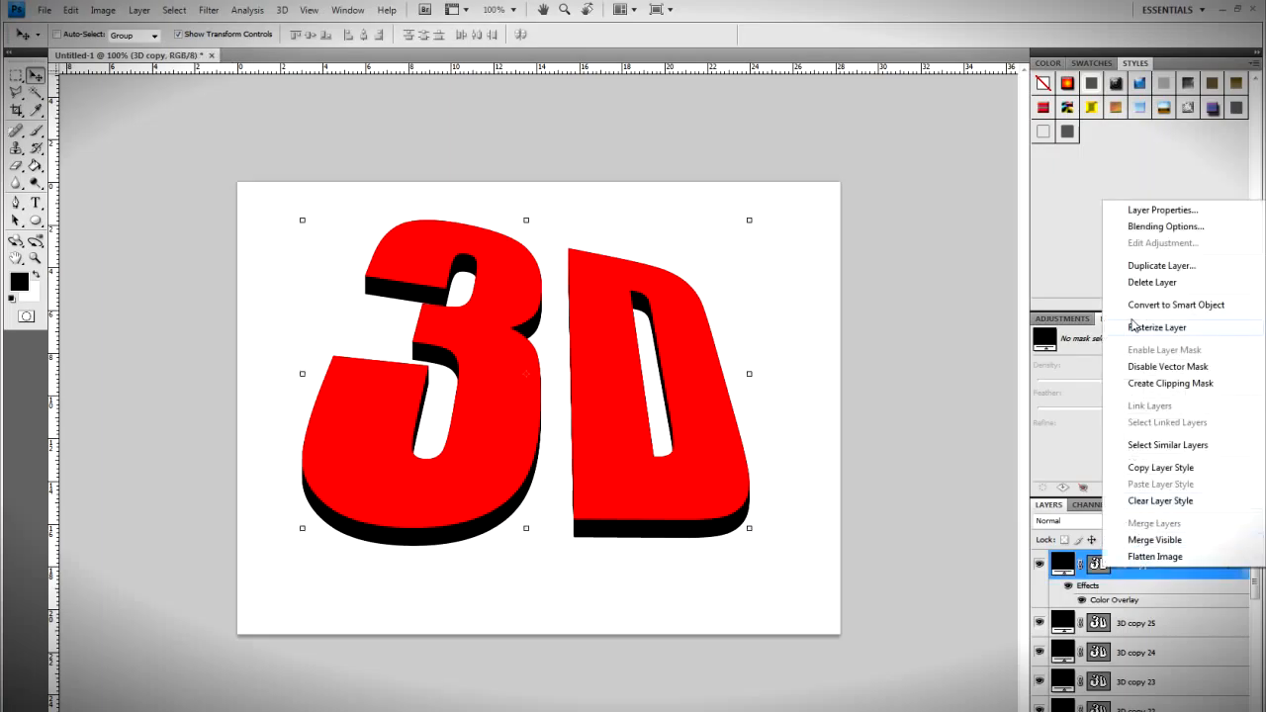
click(1134, 231)
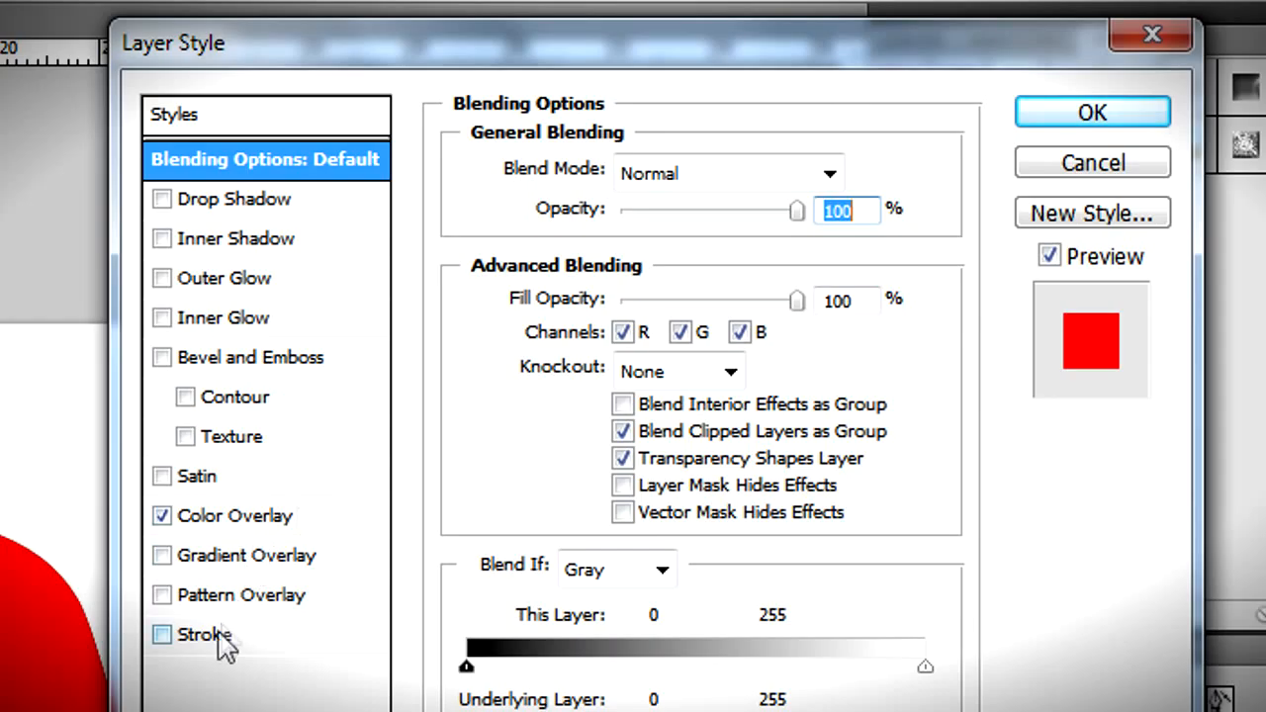
click(743, 312)
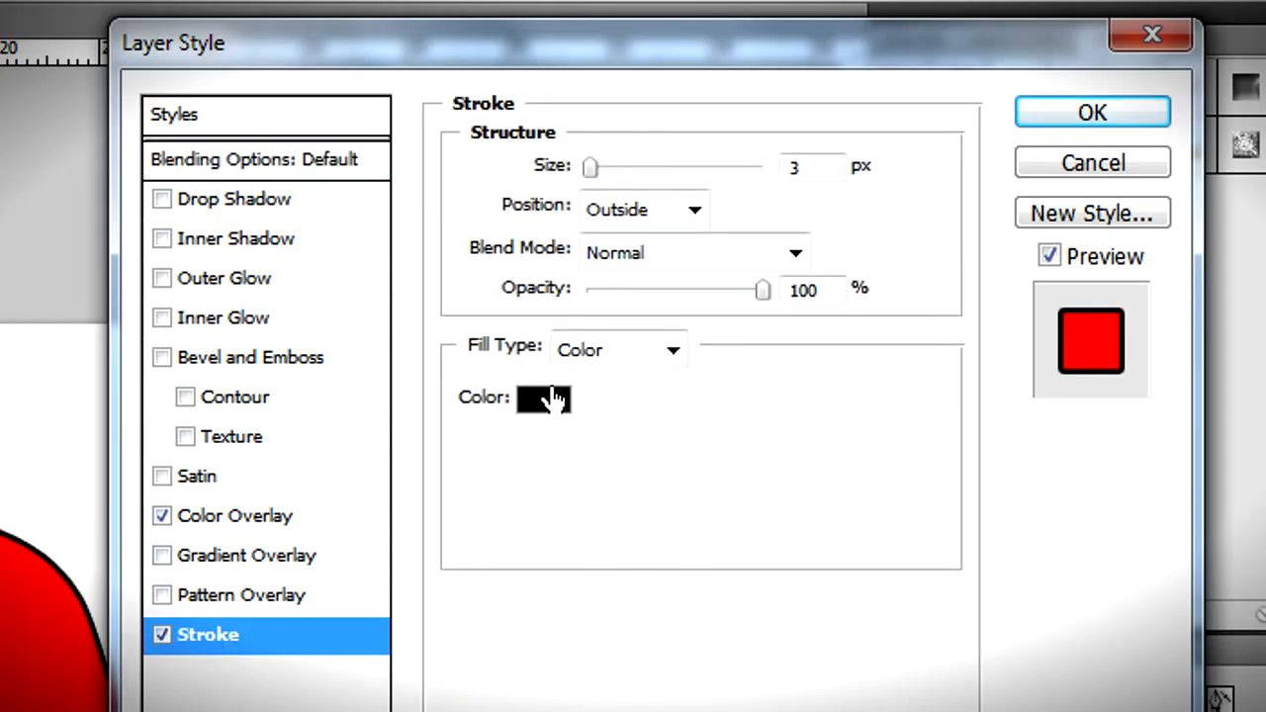
click(102, 500)
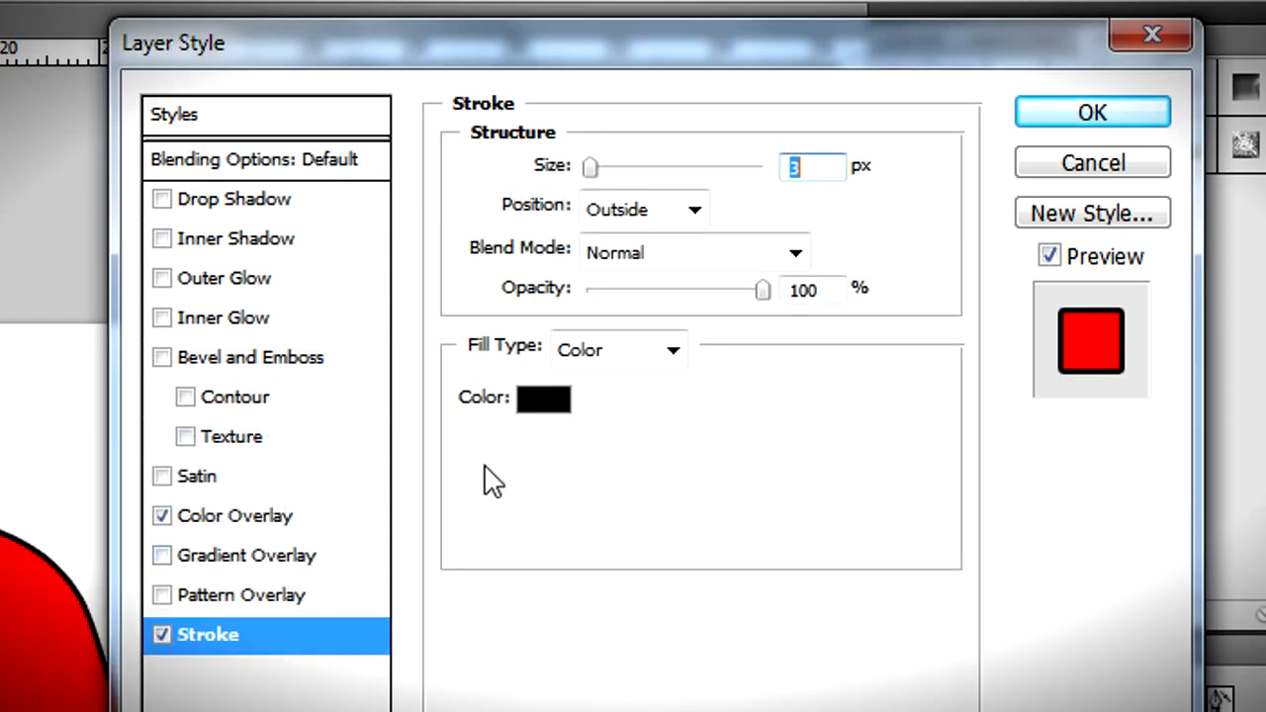
text(5)
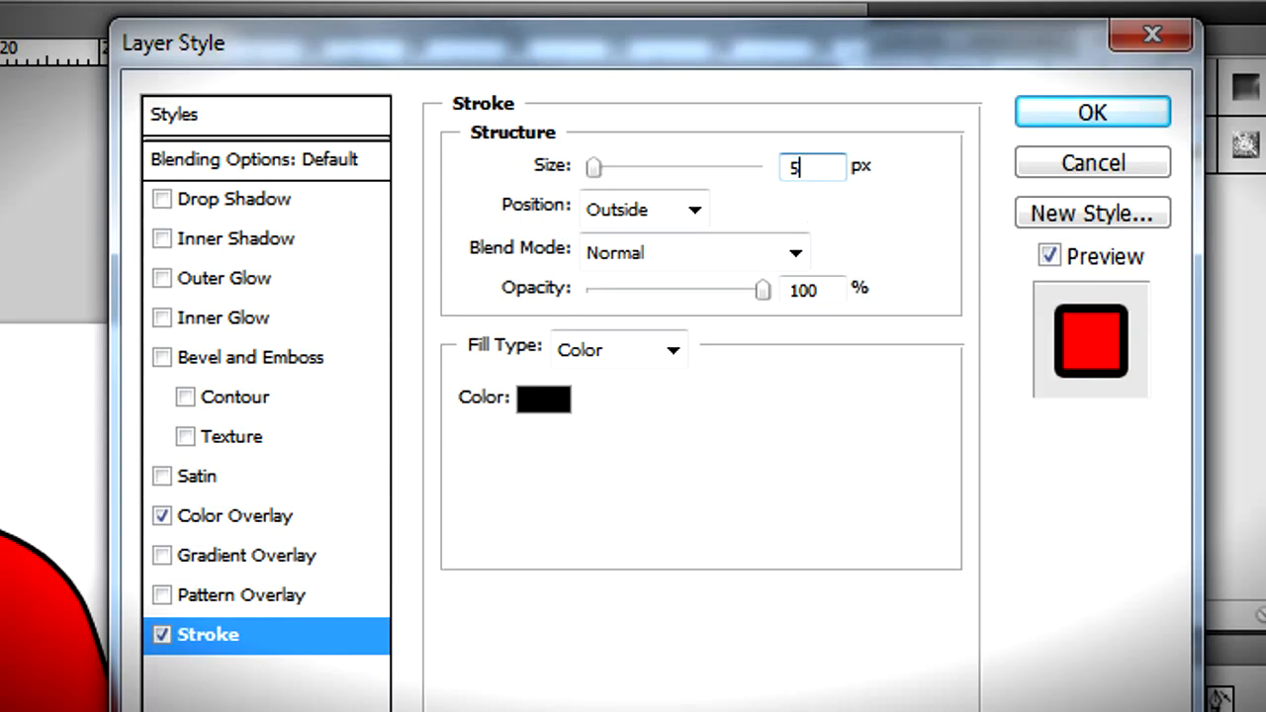
key(Return)
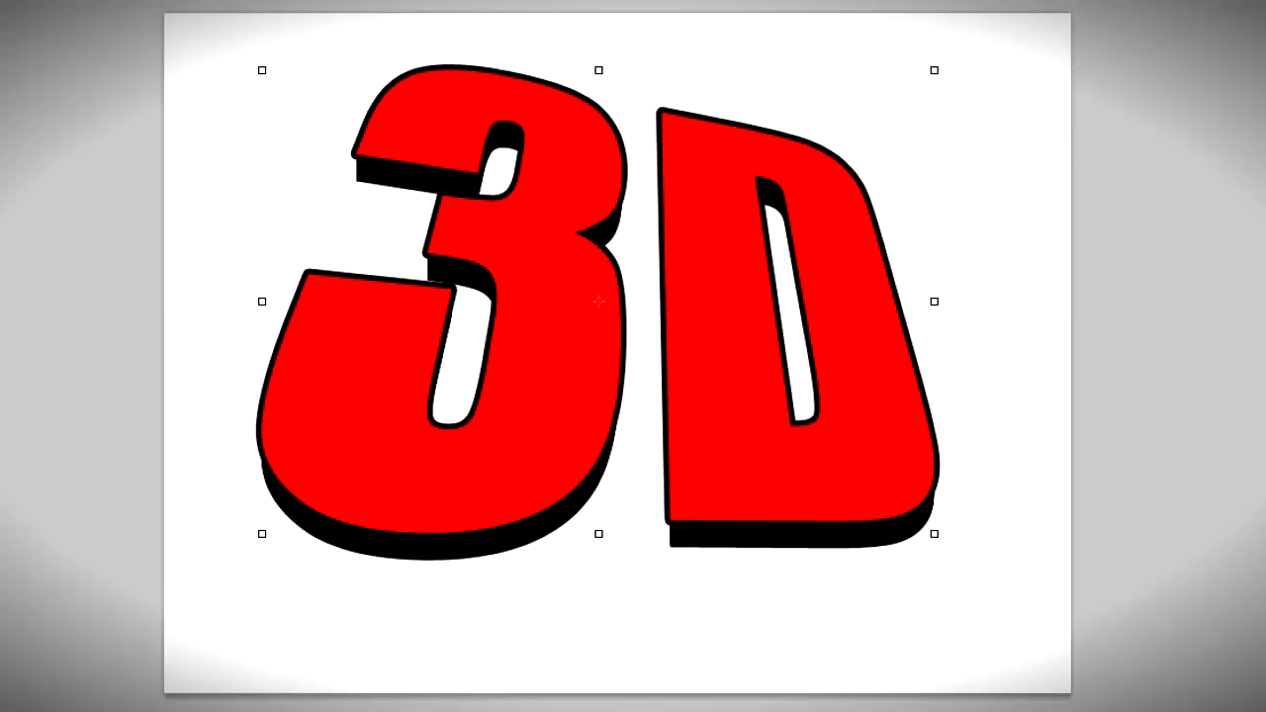
Step: Add an Inner Shadow to the 3D copy layer with 59% opacity, a 90° angle and a size of 54 px
click(1043, 382)
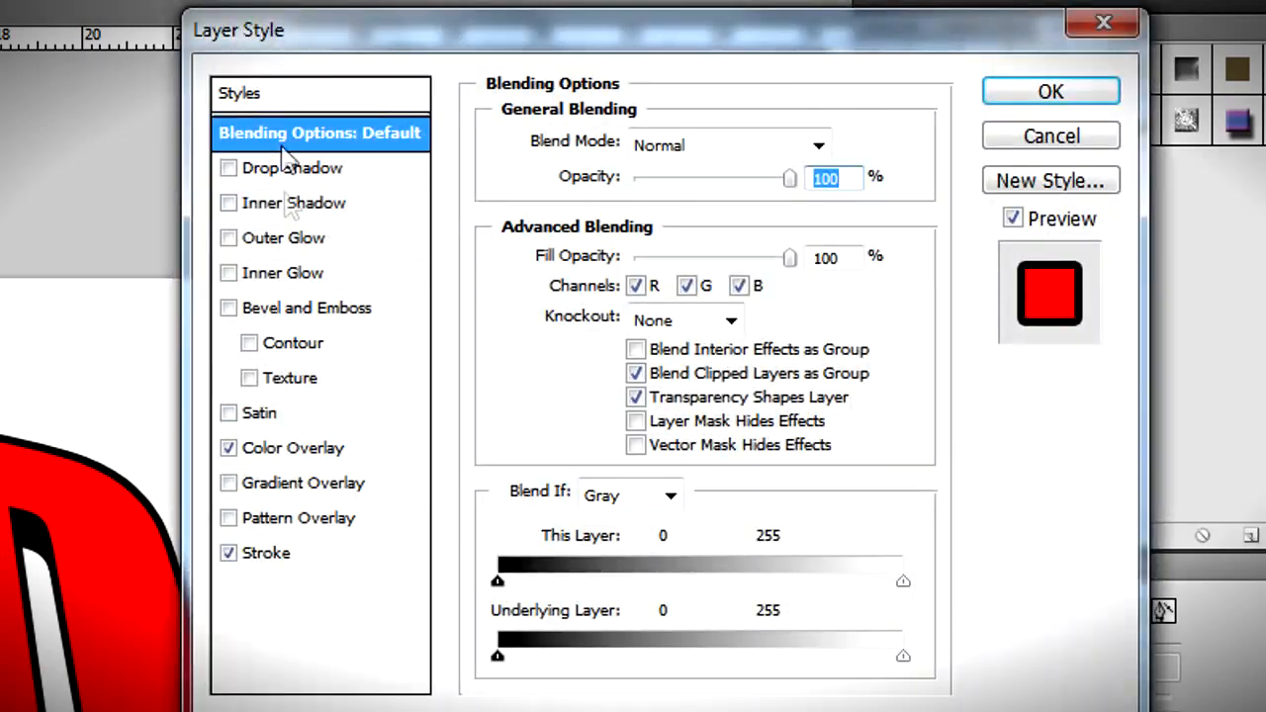
click(288, 200)
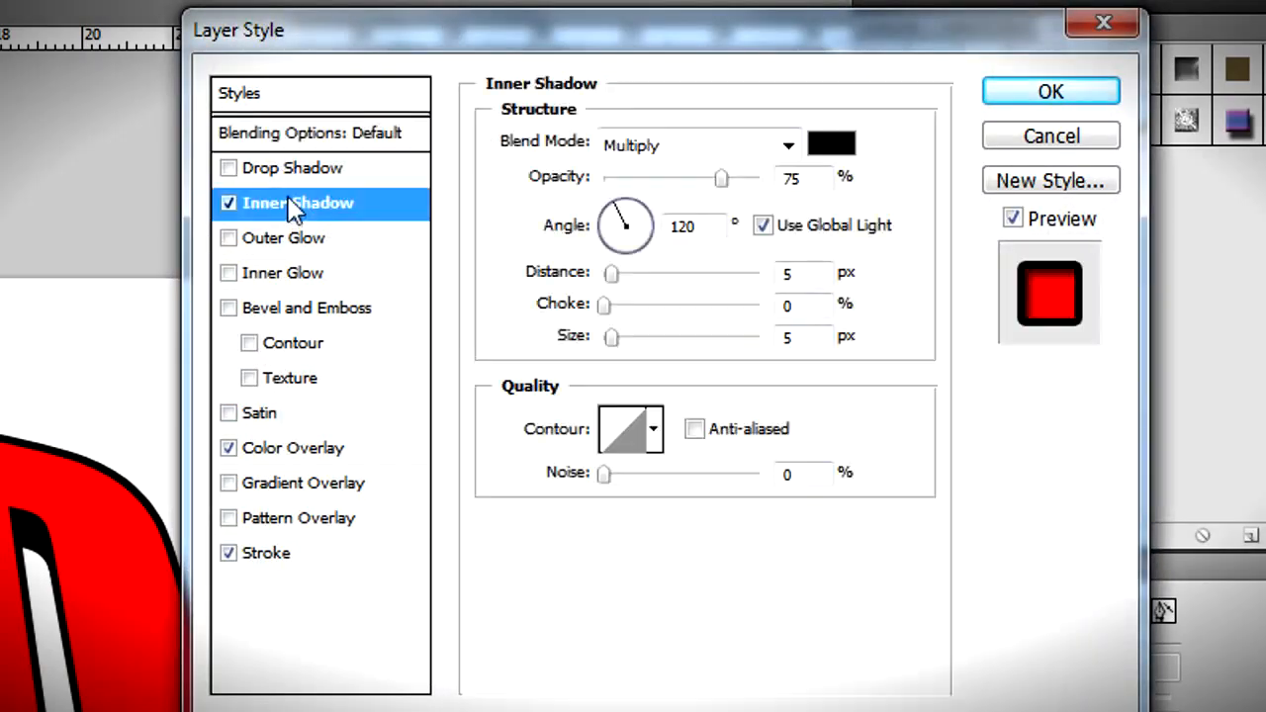
click(626, 210)
drag(721, 178, 704, 178)
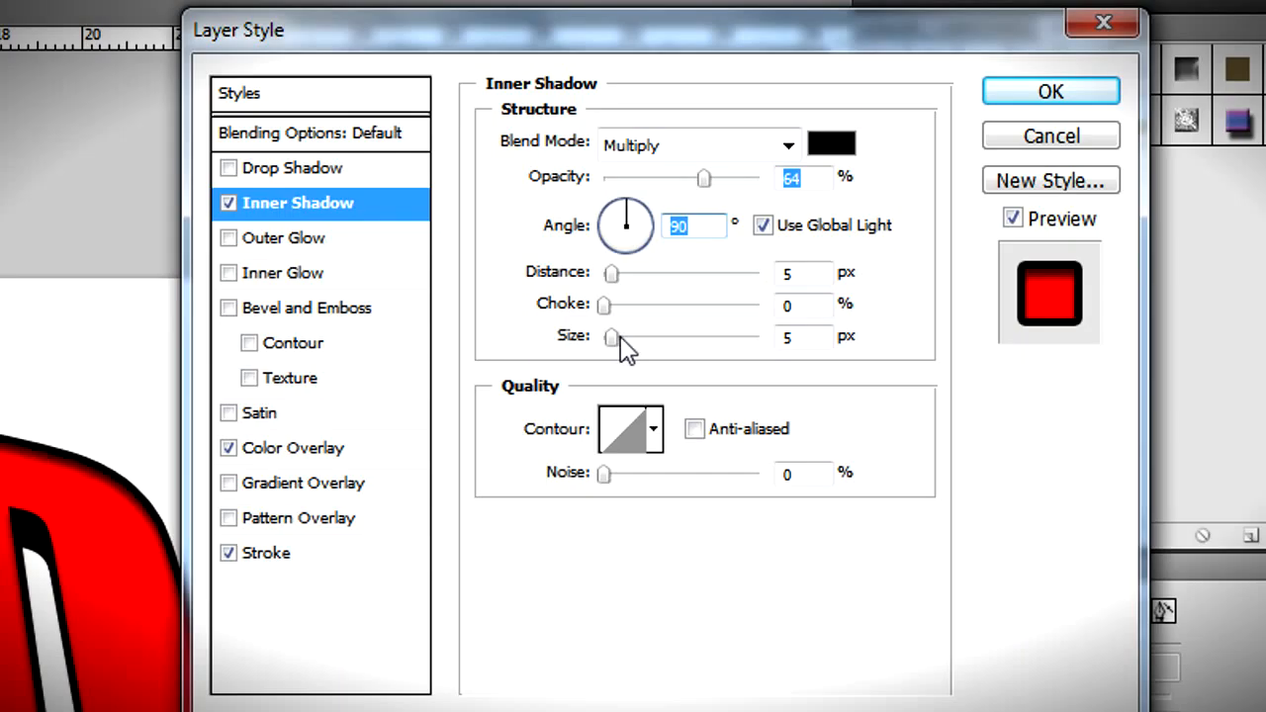
drag(621, 338, 645, 337)
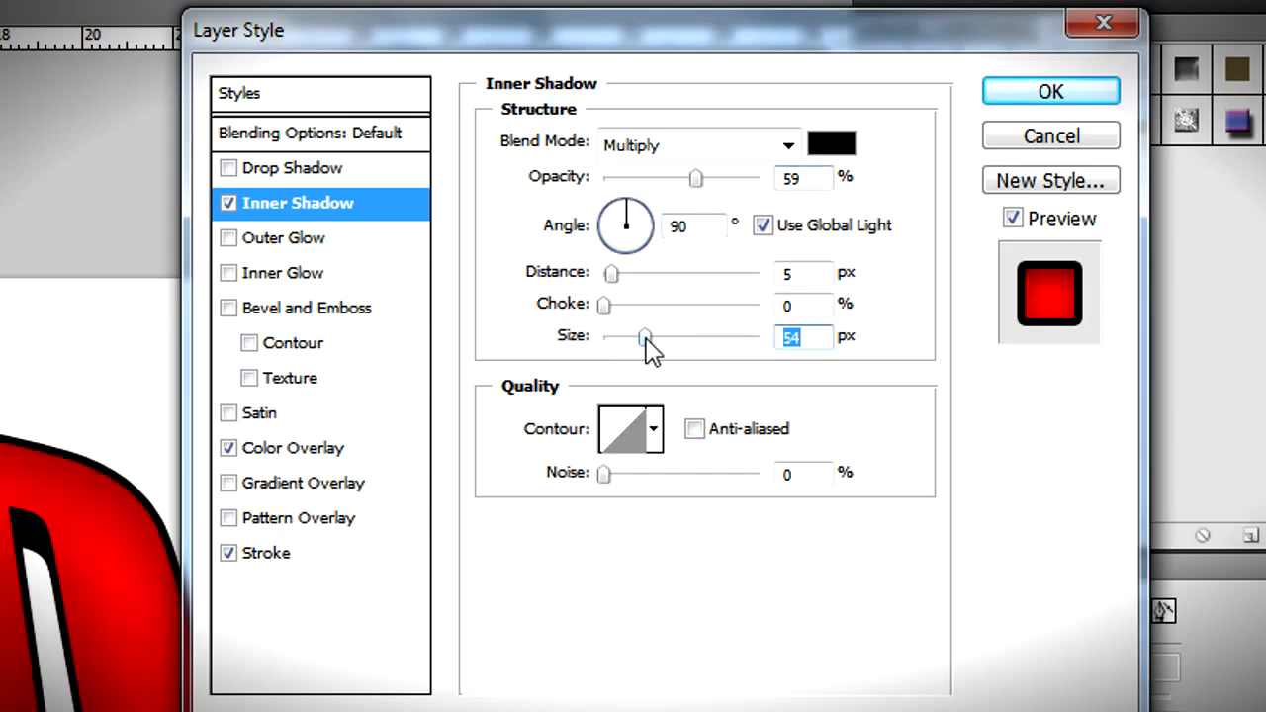
click(1032, 93)
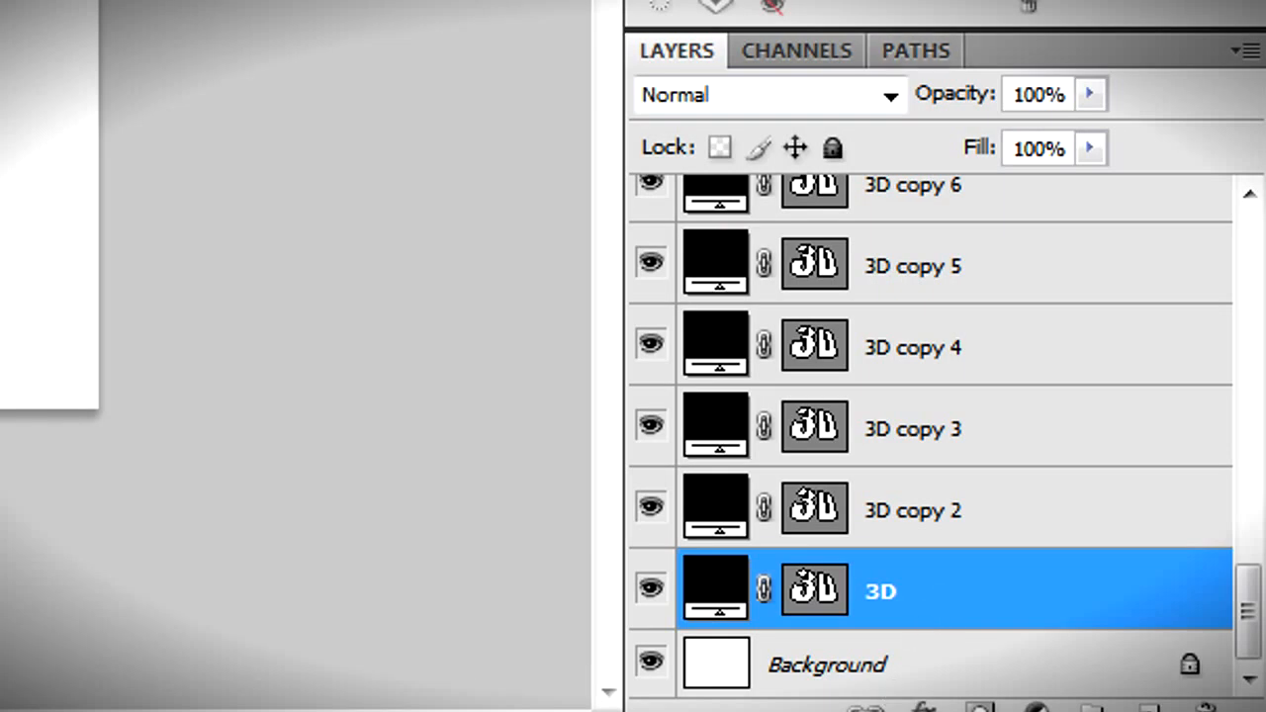
Step: Merge the layers 3D copy 2 through 3D copy 25 into one, and hide the 3D copy and original 3D layers
click(937, 540)
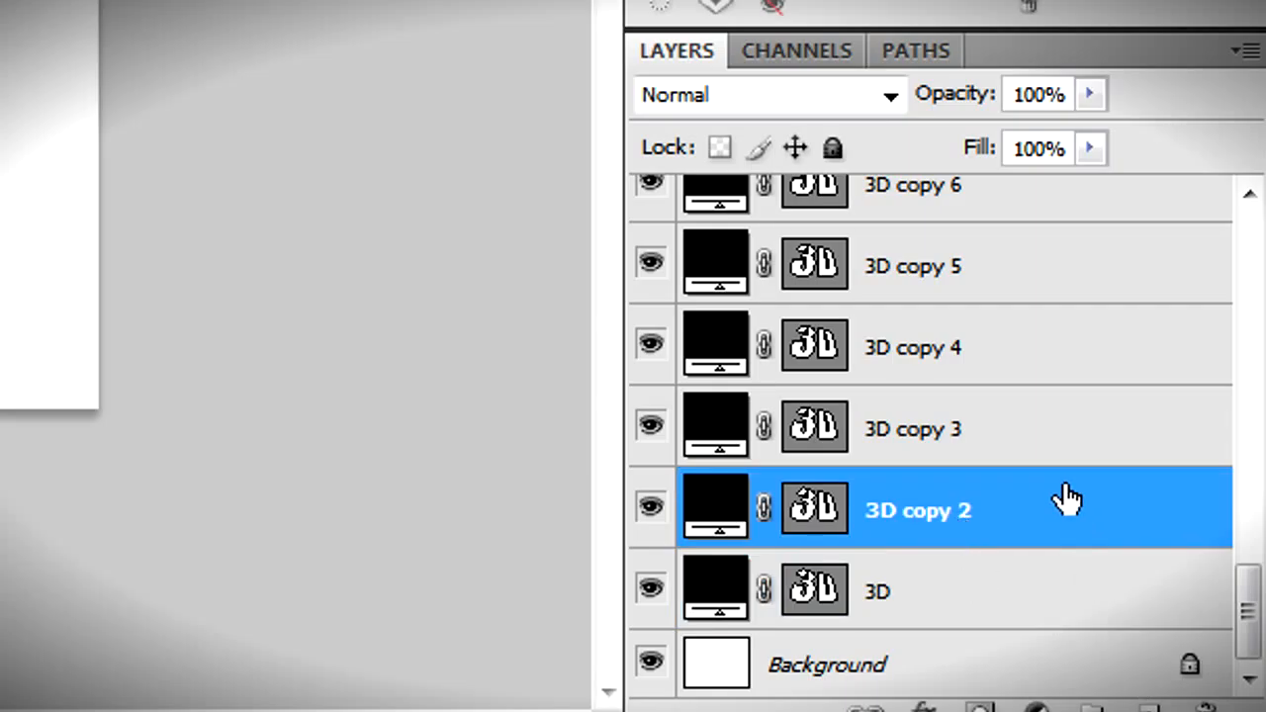
scroll(1068, 500, up, 15)
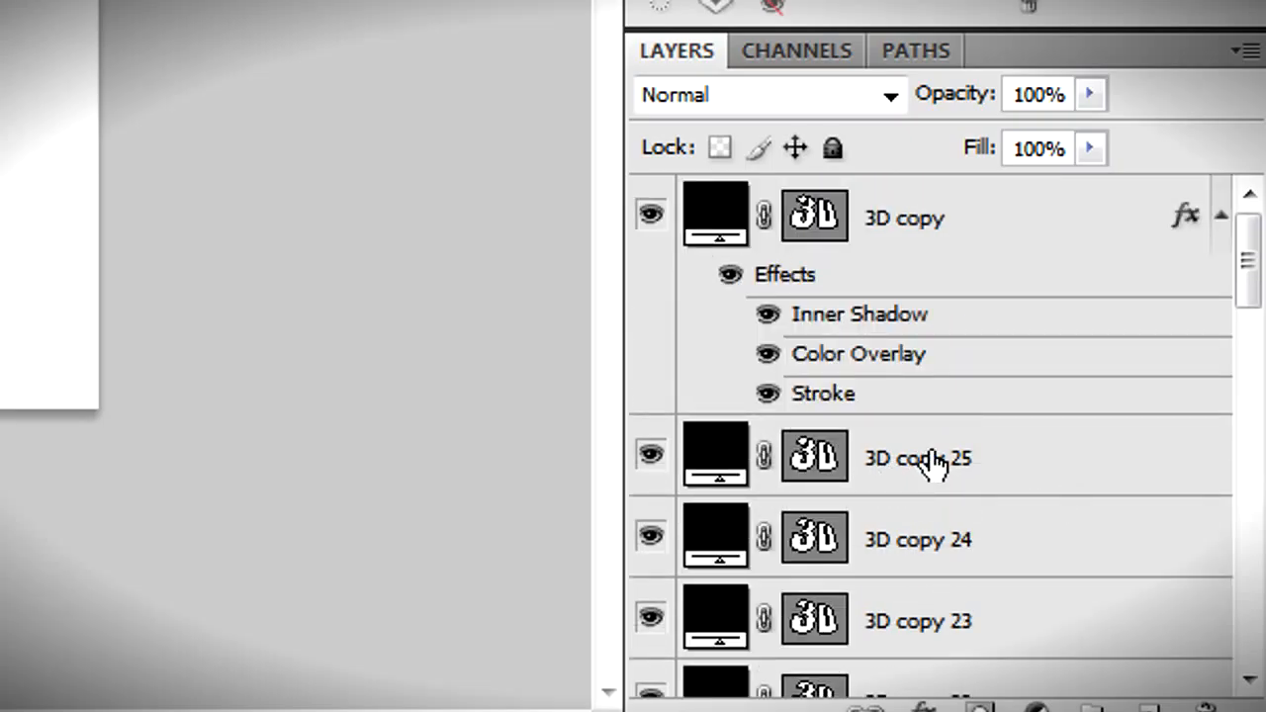
shift+click(1028, 473)
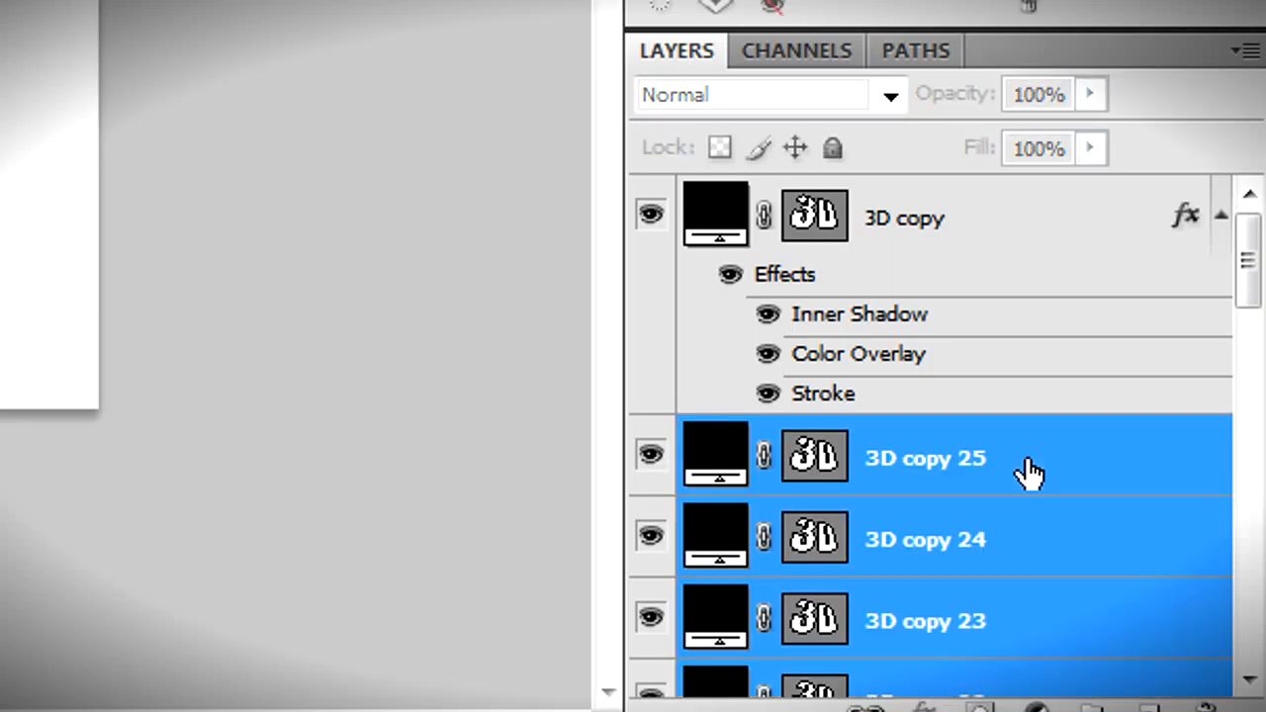
scroll(1029, 473, down, 15)
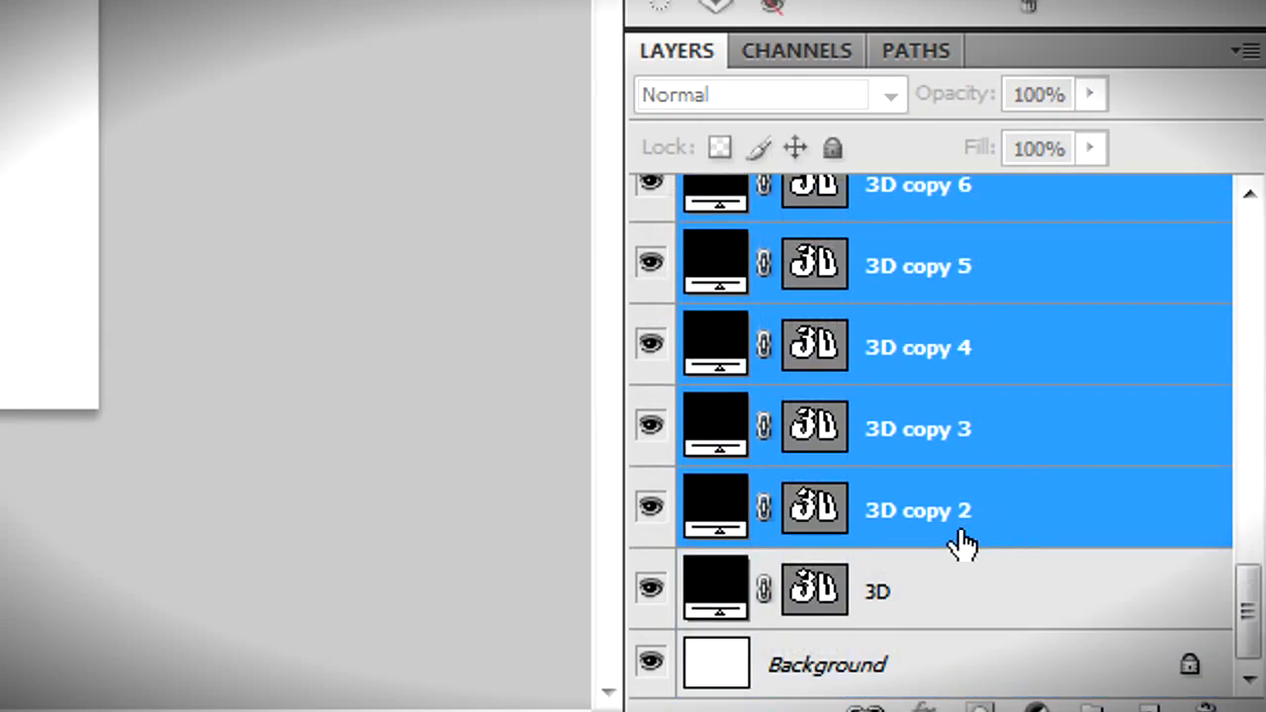
scroll(989, 543, up, 15)
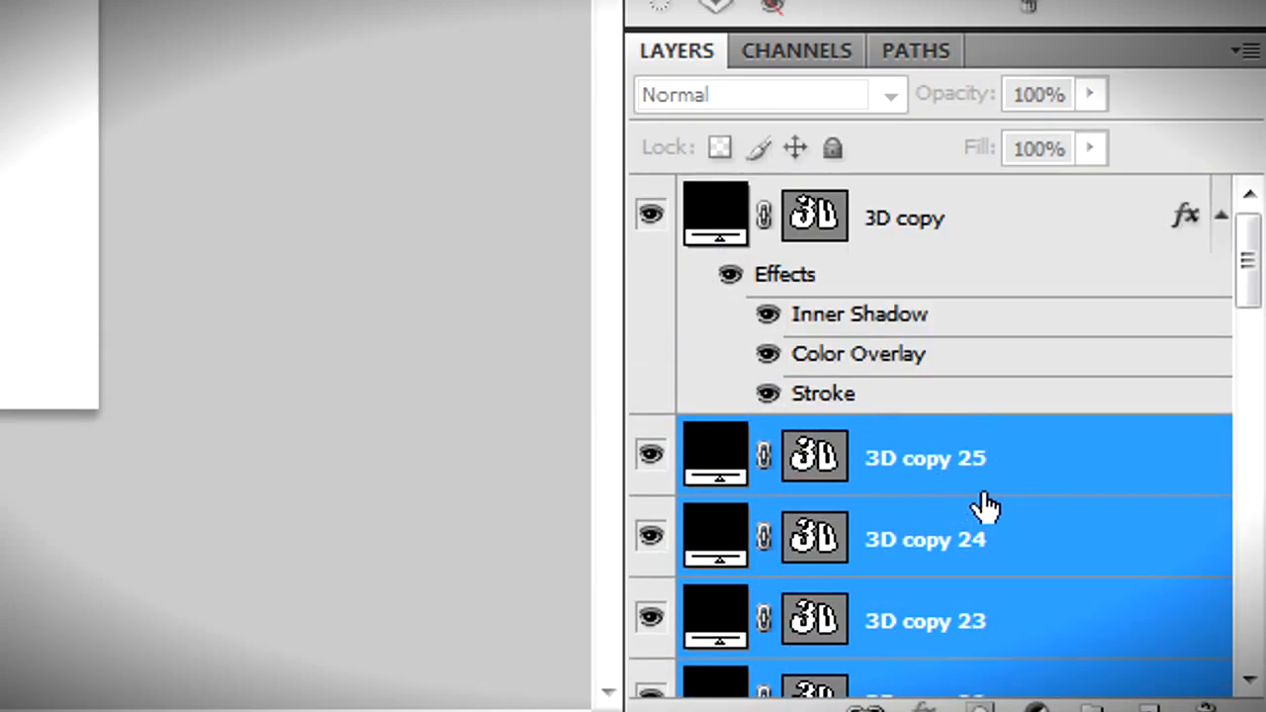
scroll(994, 486, down, 3)
scroll(996, 488, up, 2)
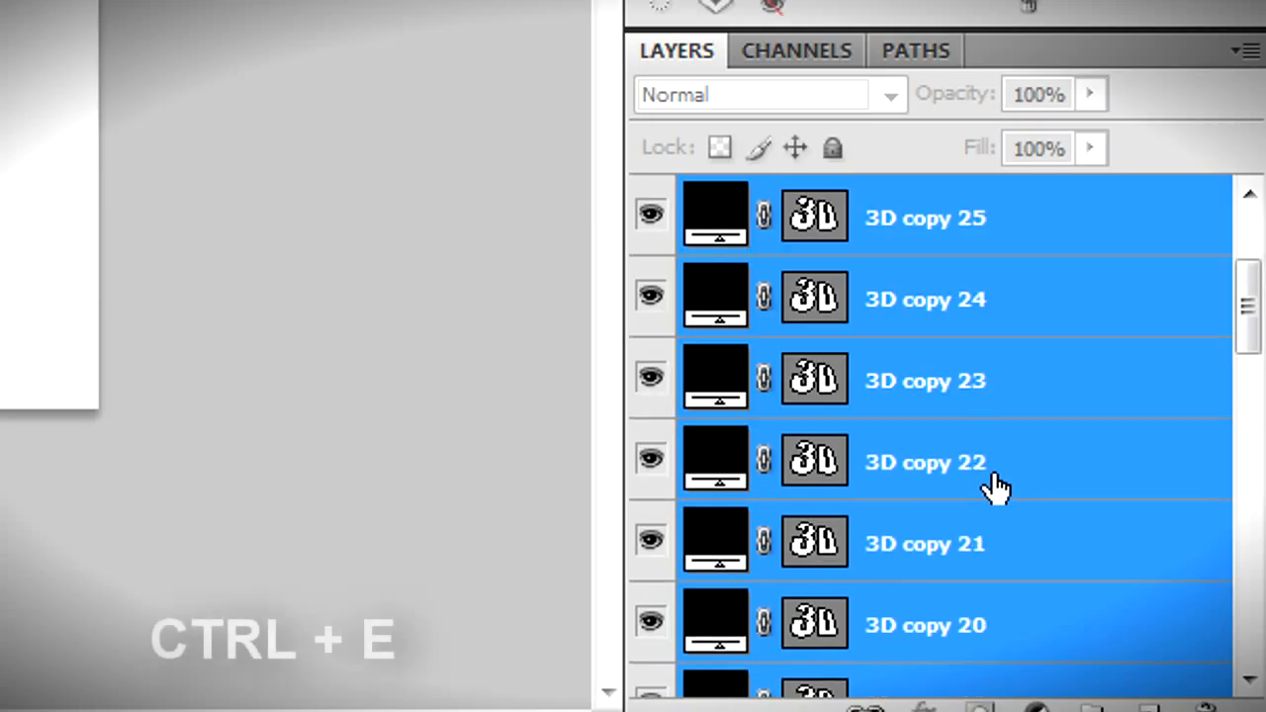
scroll(996, 487, down, 1)
scroll(996, 488, up, 1)
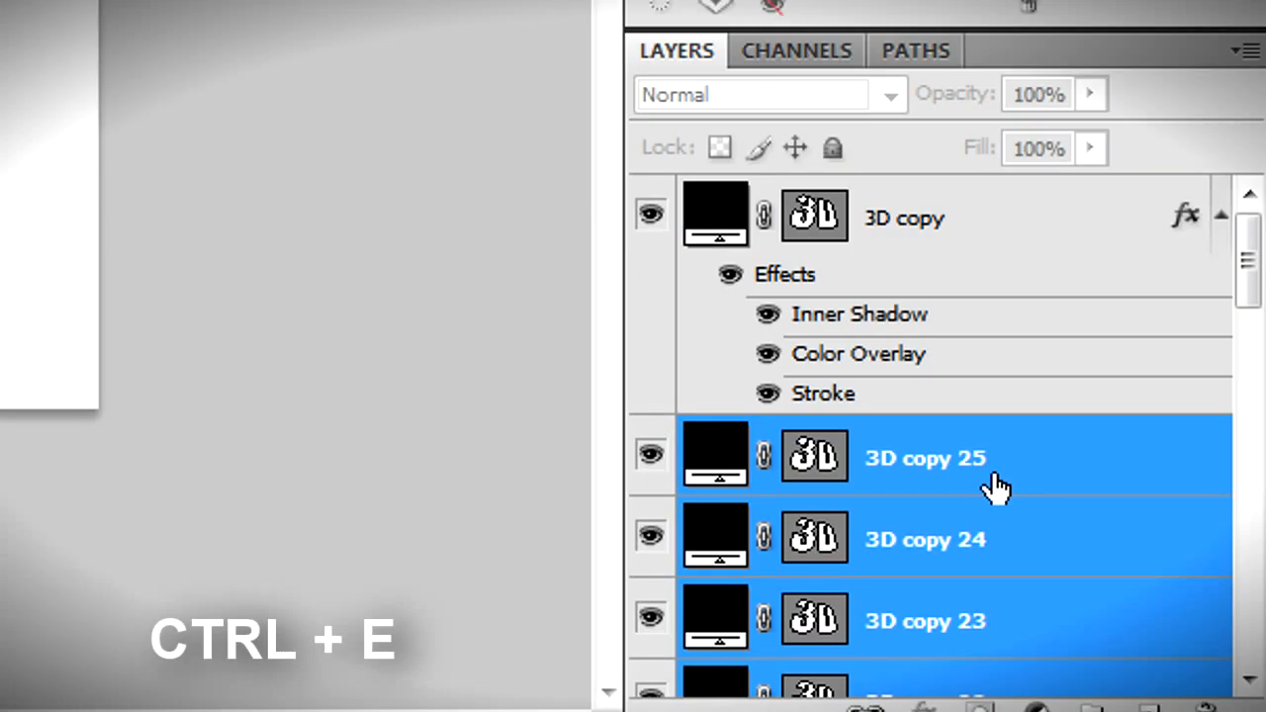
key(ctrl+e)
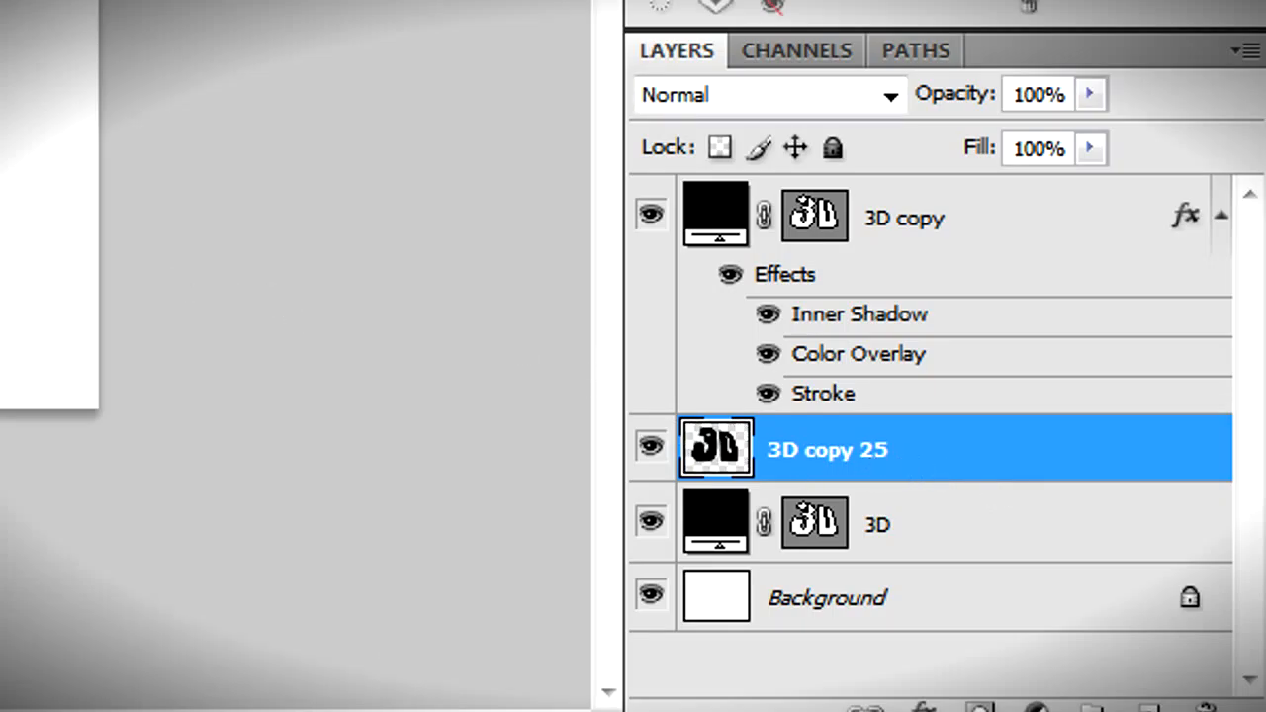
click(650, 216)
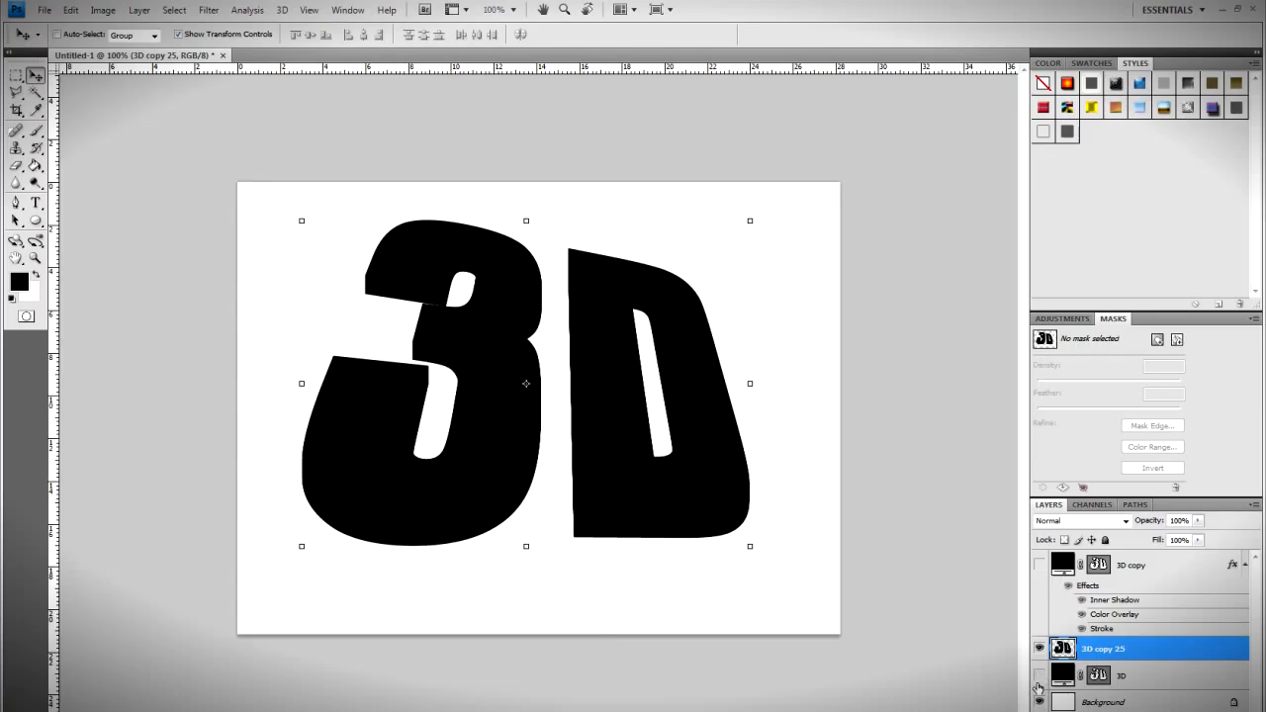
click(650, 521)
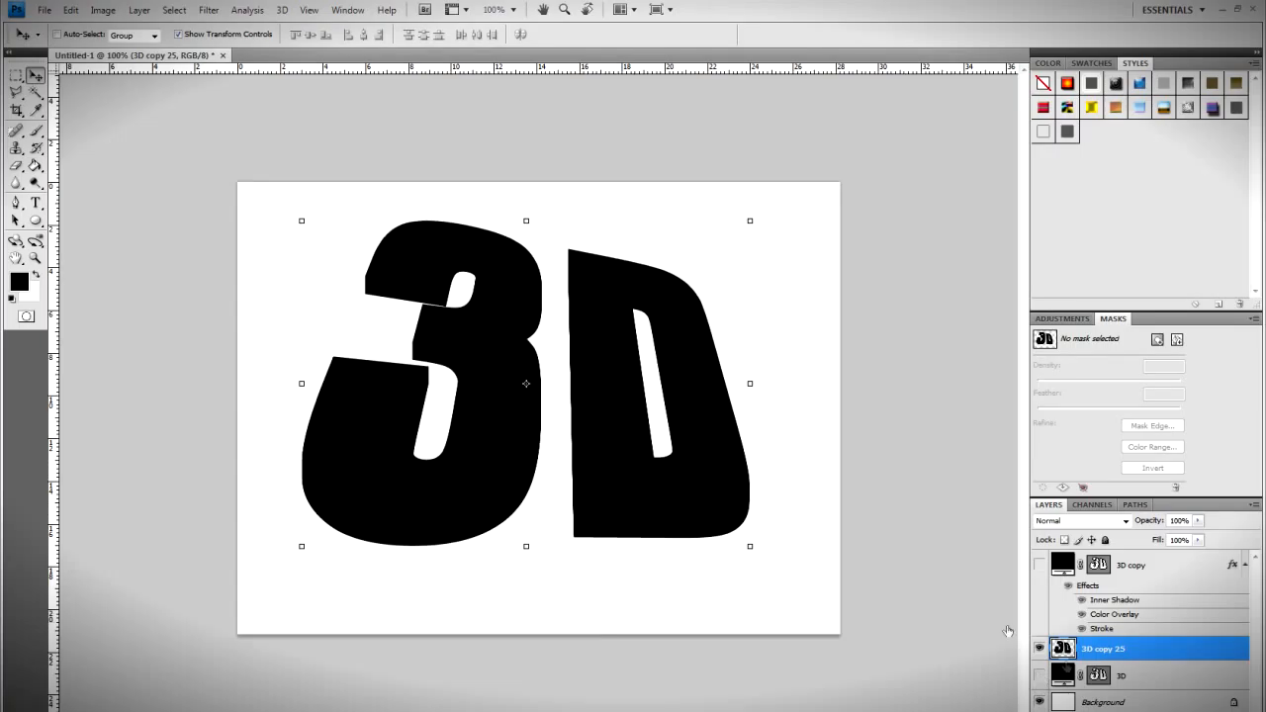
Step: Apply Bevel and Emboss to the merged layer with Emboss style, size 24 px, soften 8 px, angle -77° and altitude 42°
right_click(1064, 648)
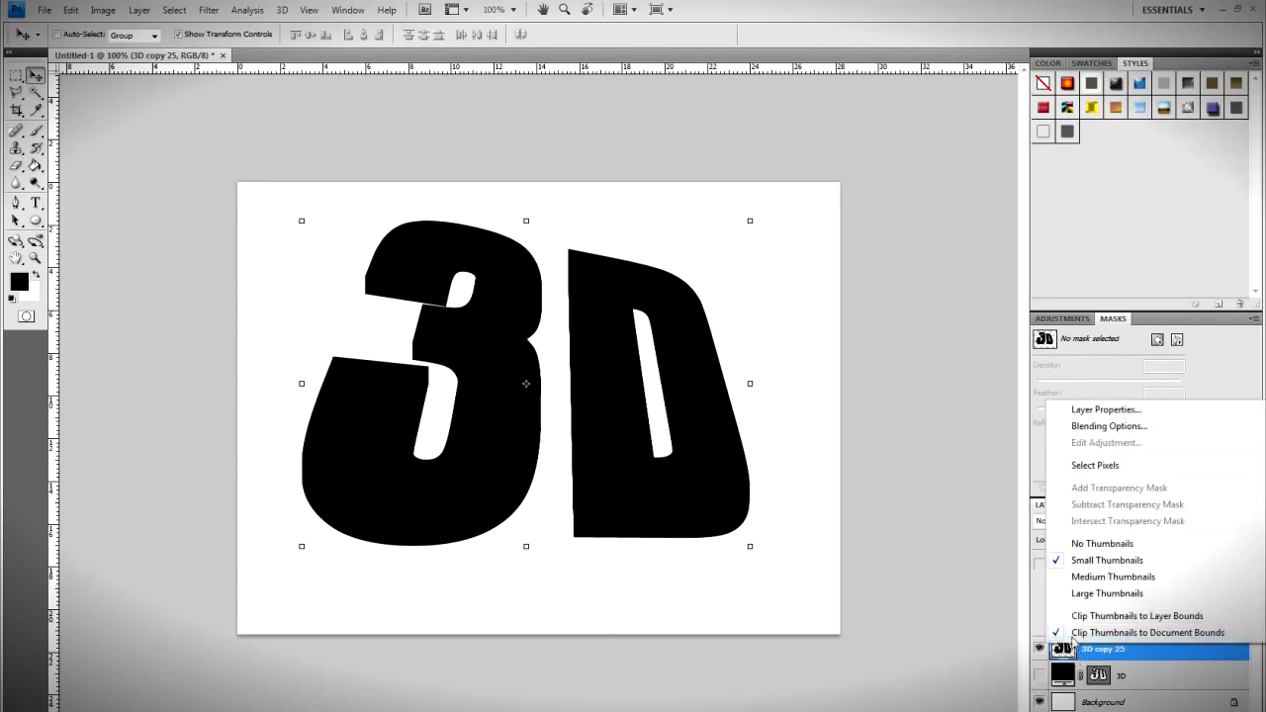
click(1076, 426)
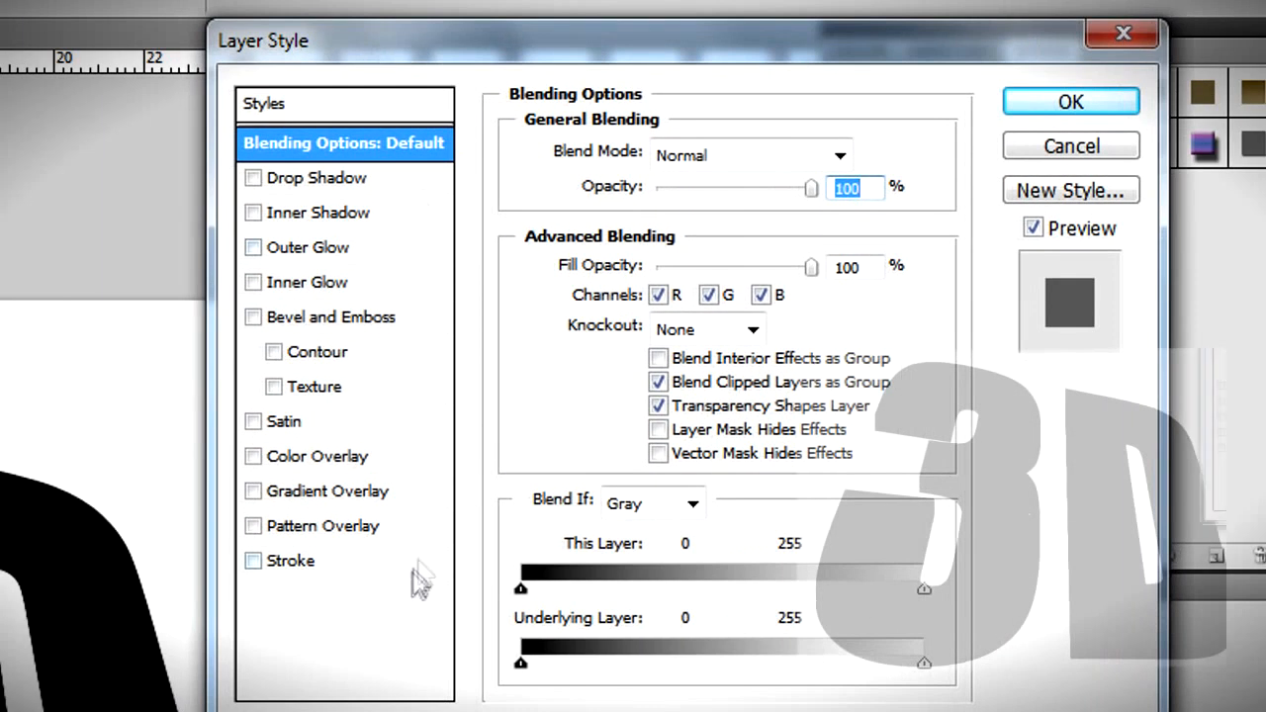
click(336, 317)
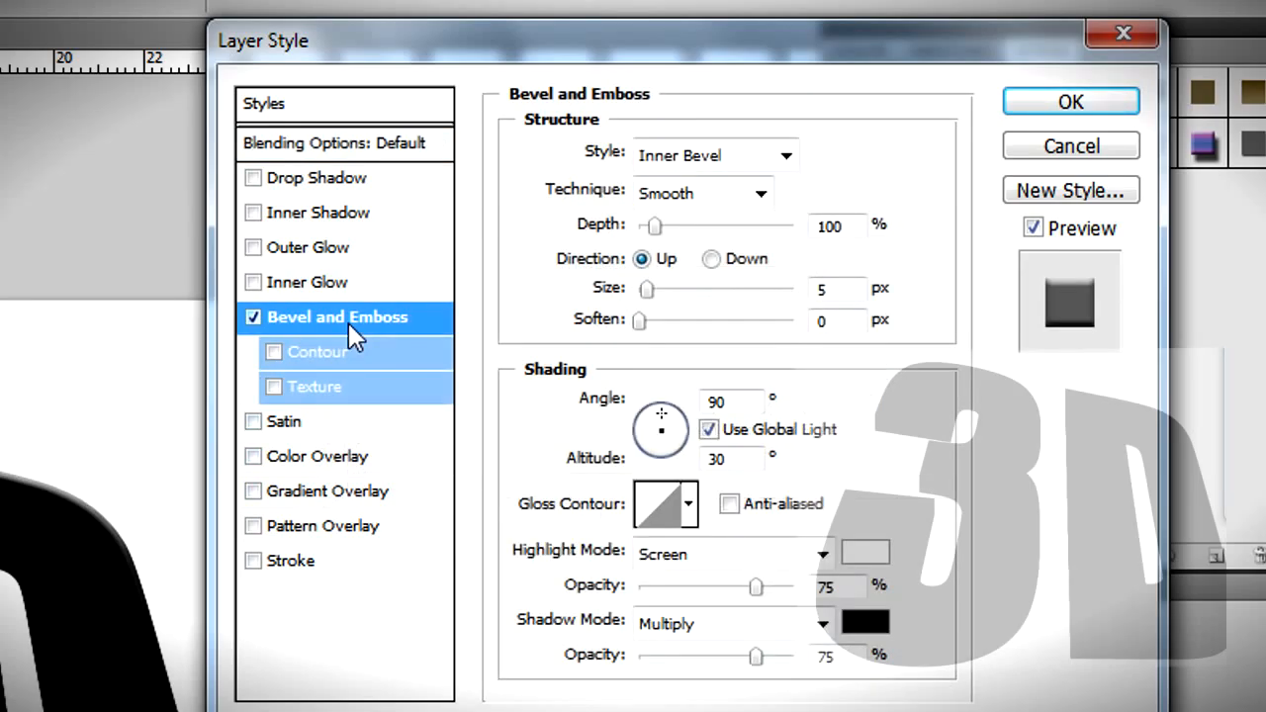
click(645, 318)
drag(664, 325, 717, 322)
drag(661, 436, 665, 450)
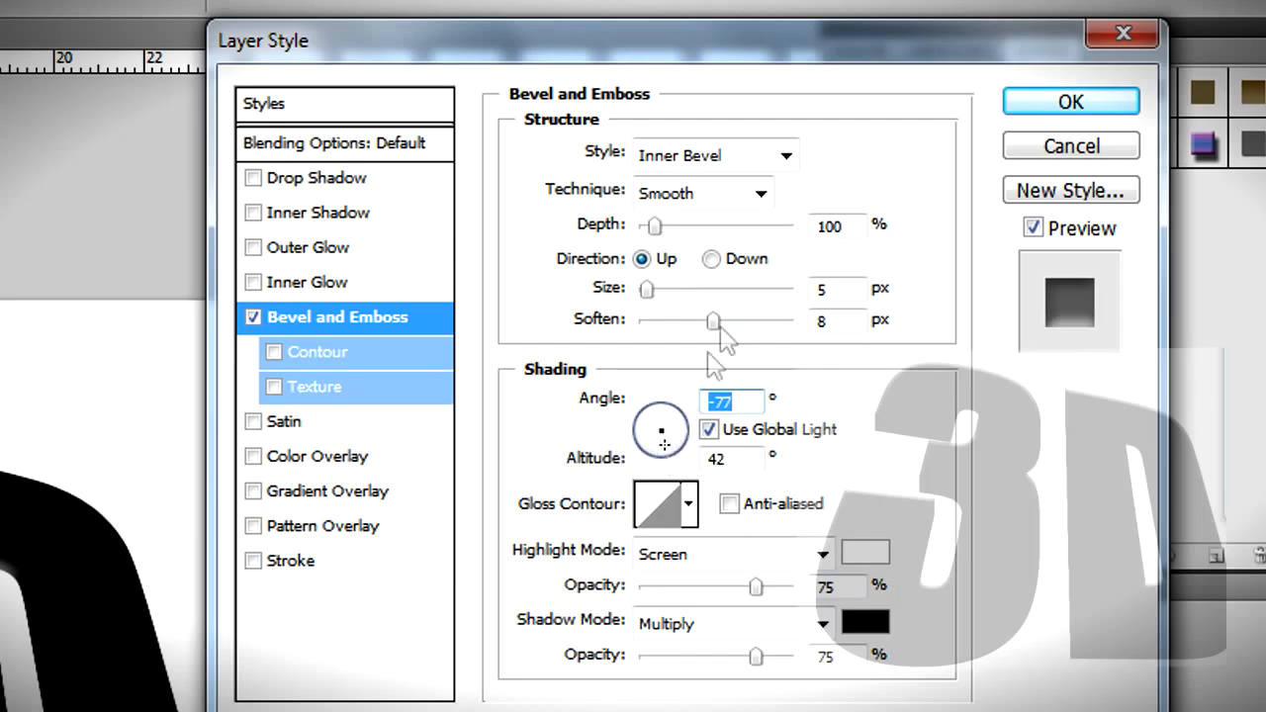
mouse_move(647, 290)
mouse_down()
mouse_move(727, 291)
mouse_move(666, 290)
mouse_up()
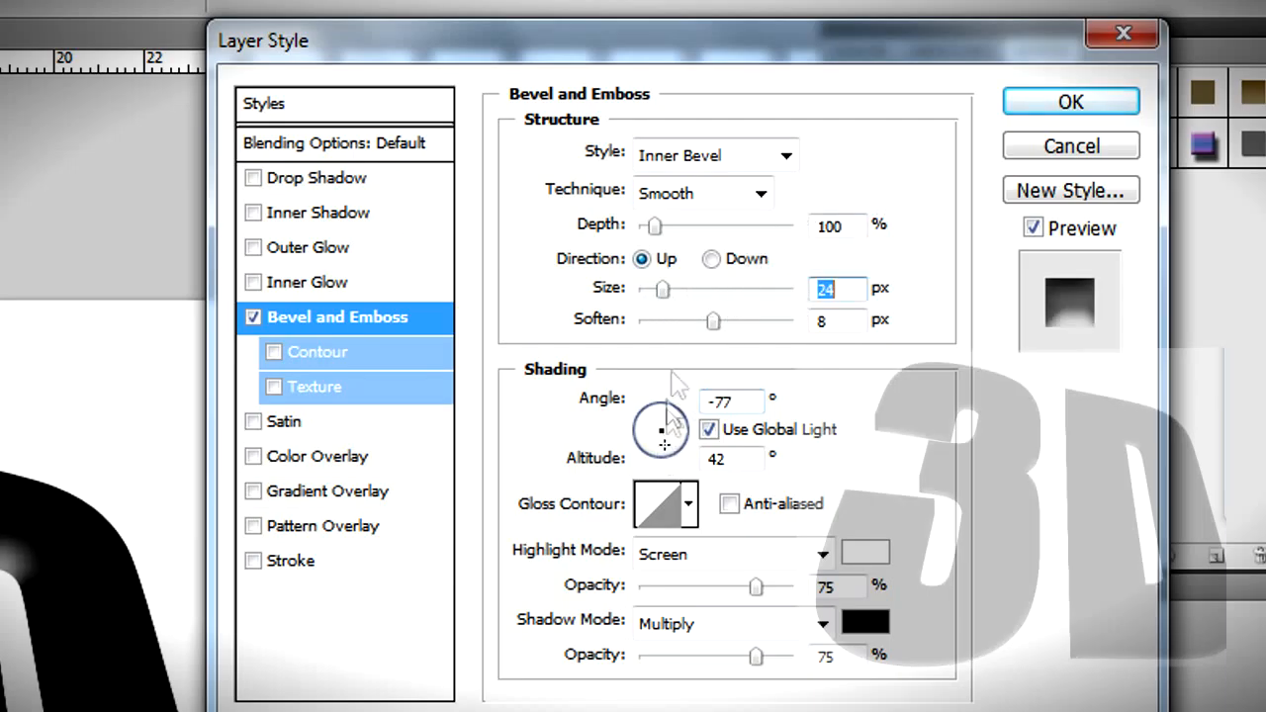
click(712, 155)
click(704, 238)
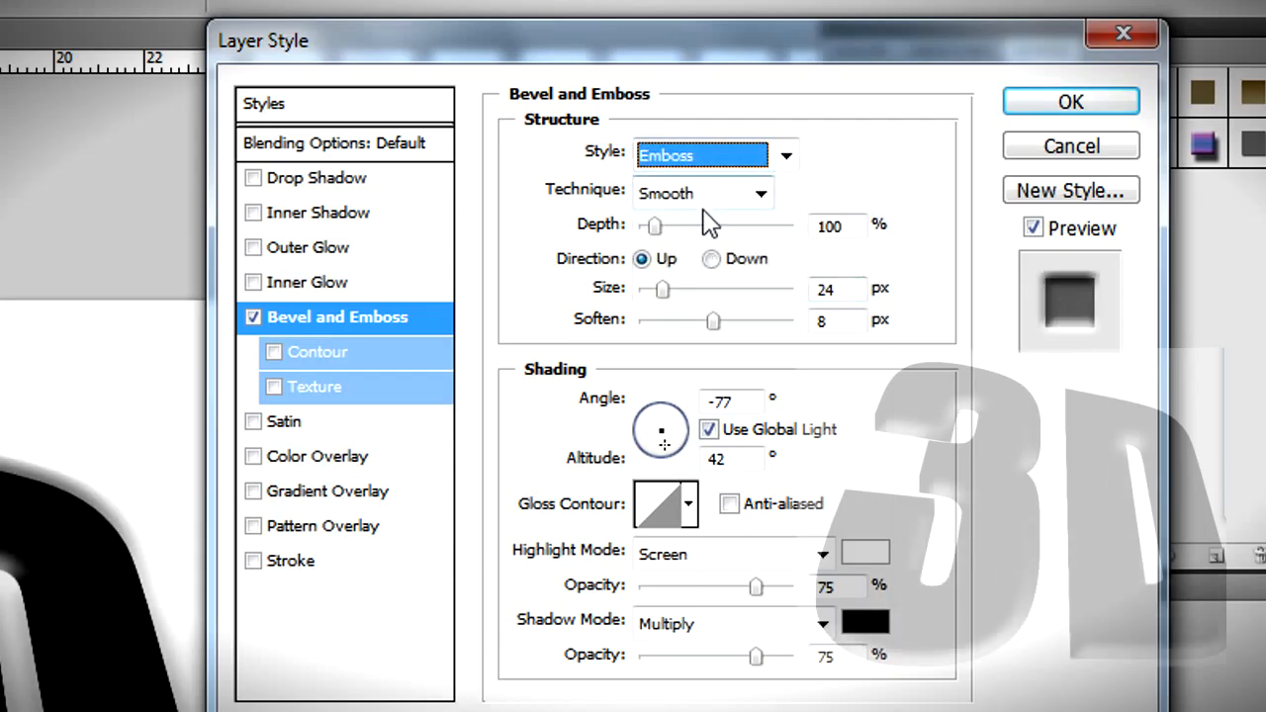
key(Down)
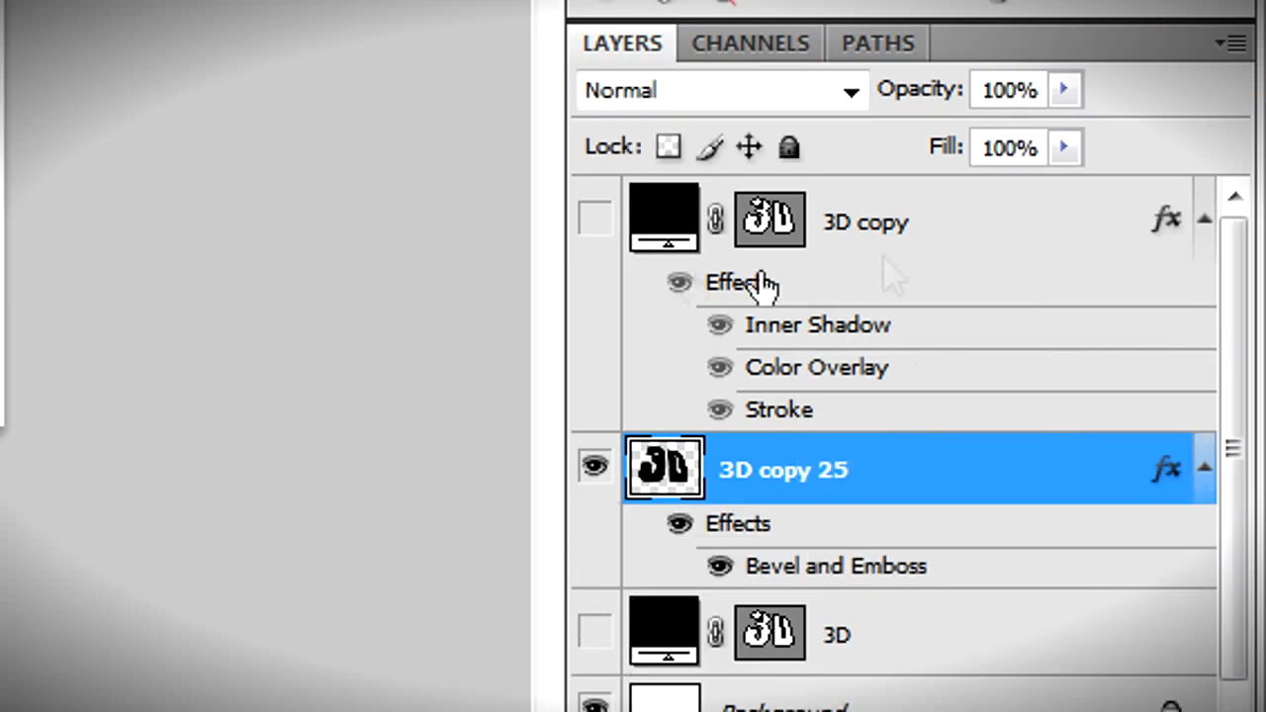
Step: Show the 3D copy layer again and add a Drop Shadow with a size of 38 px to the 3D copy 25 layer
click(596, 219)
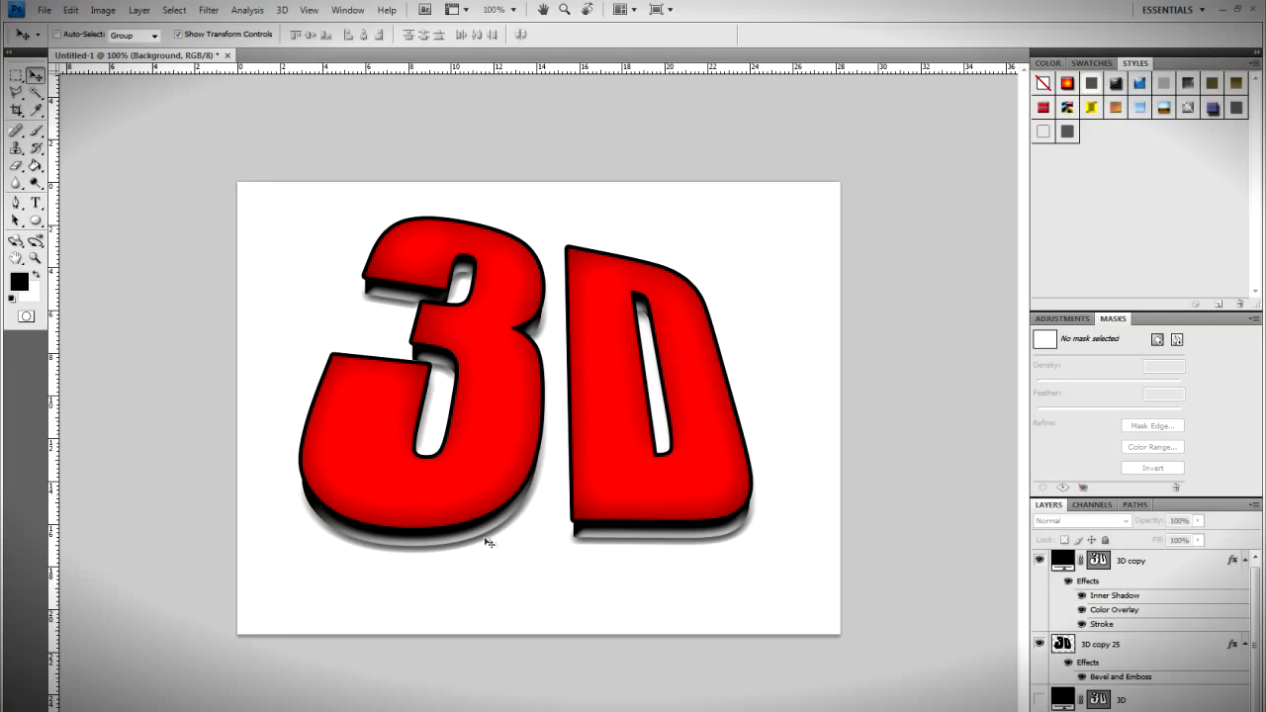
click(1080, 650)
right_click(1106, 648)
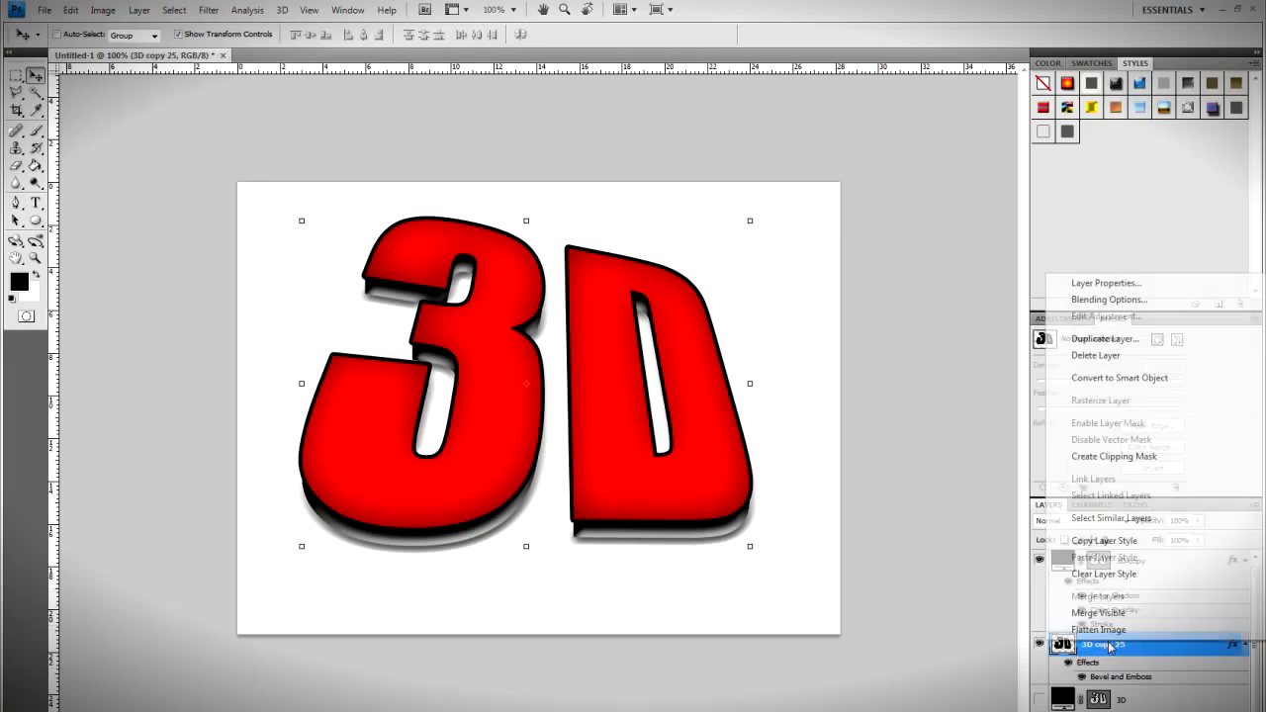
click(1101, 300)
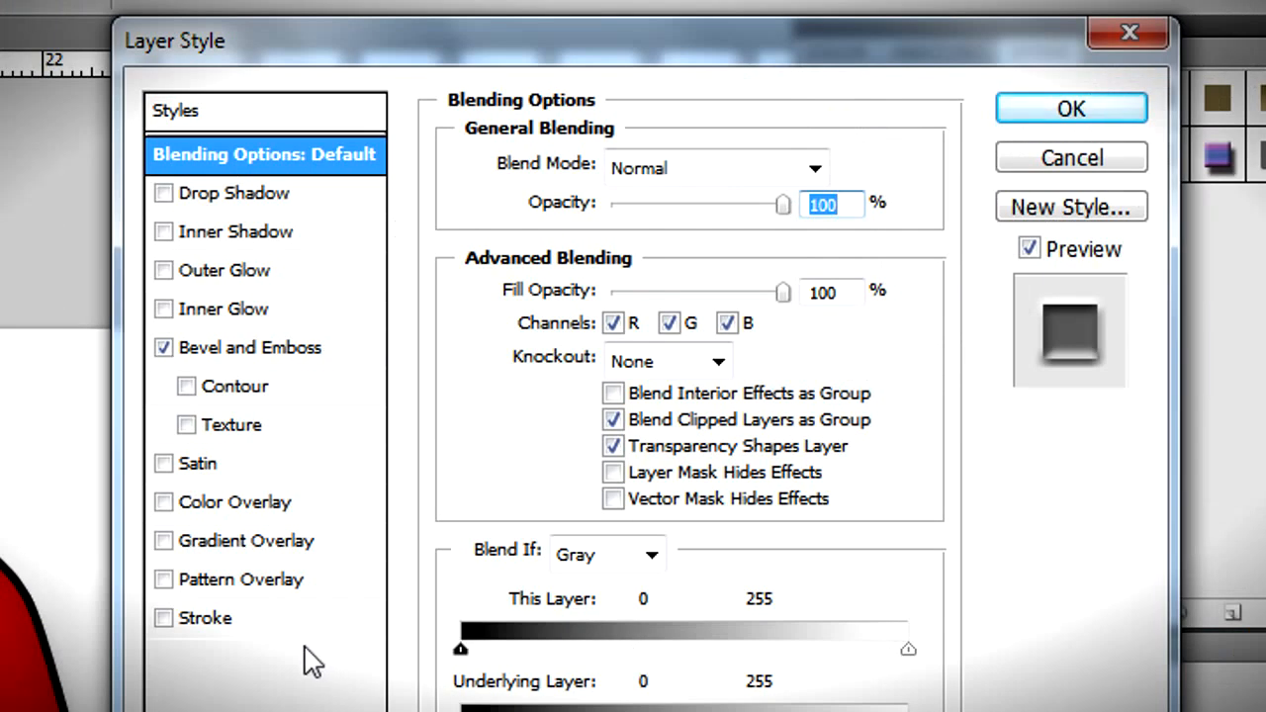
click(258, 193)
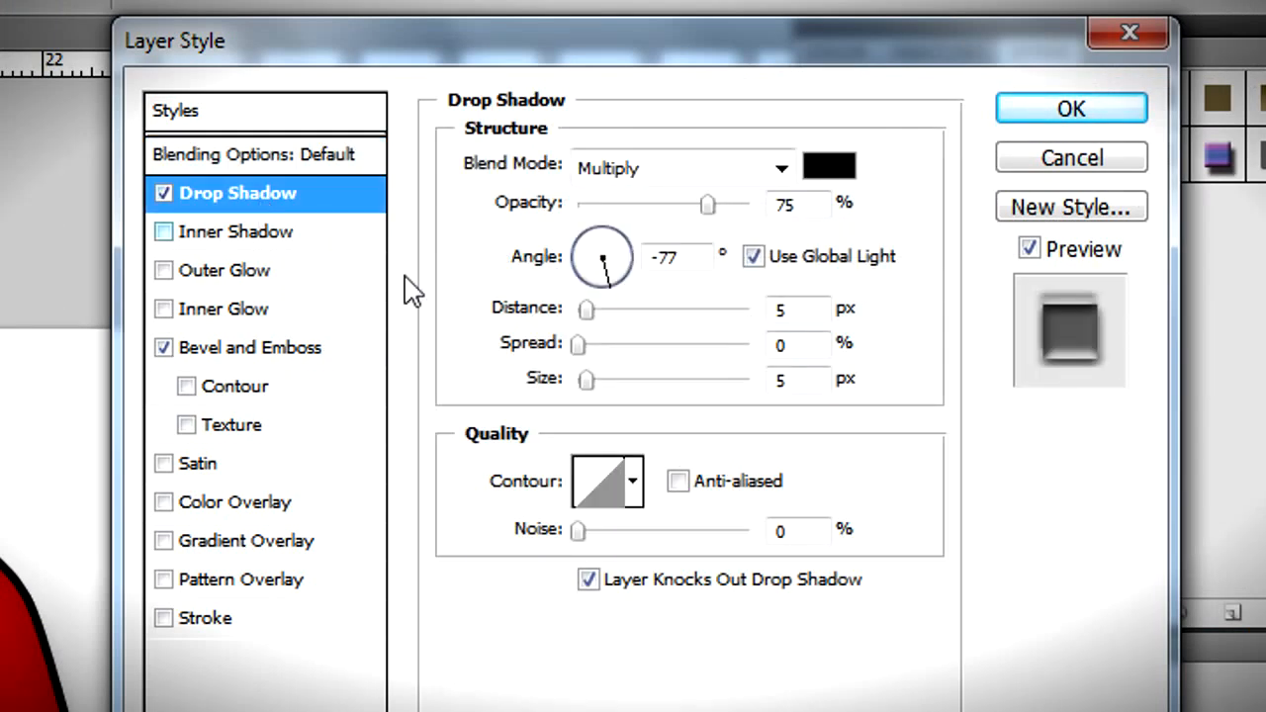
drag(588, 379, 606, 379)
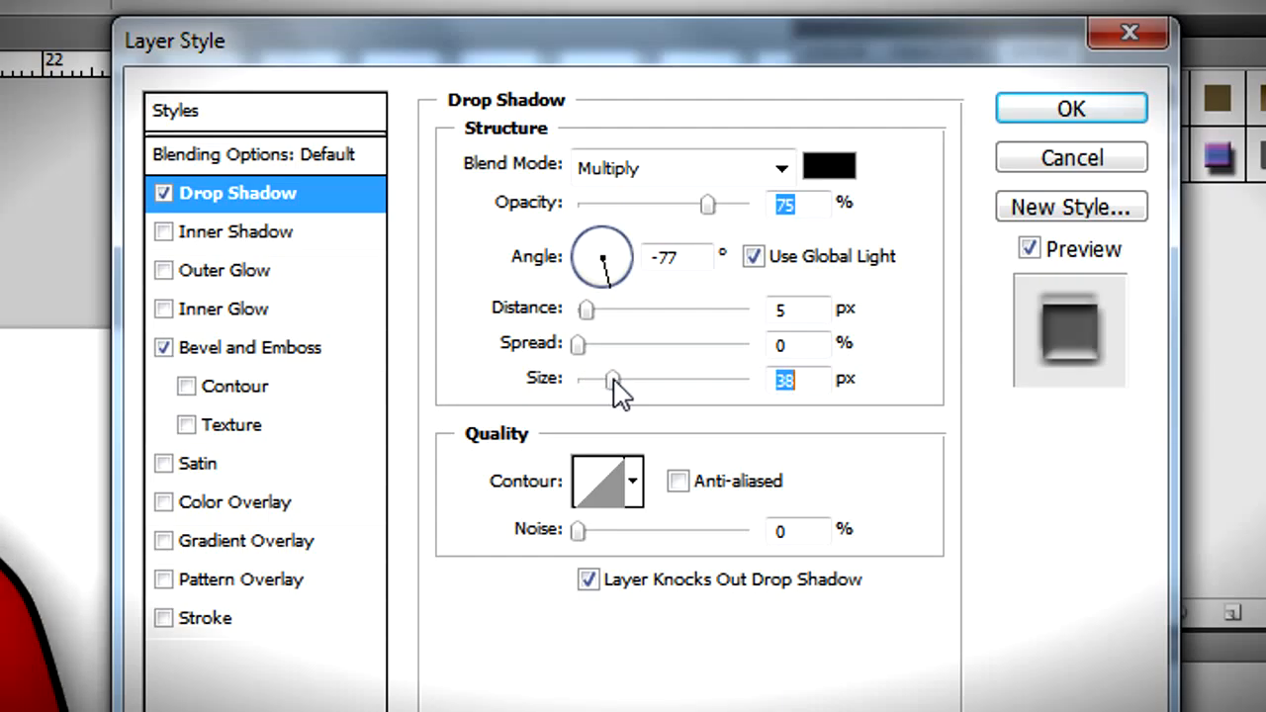
click(1027, 114)
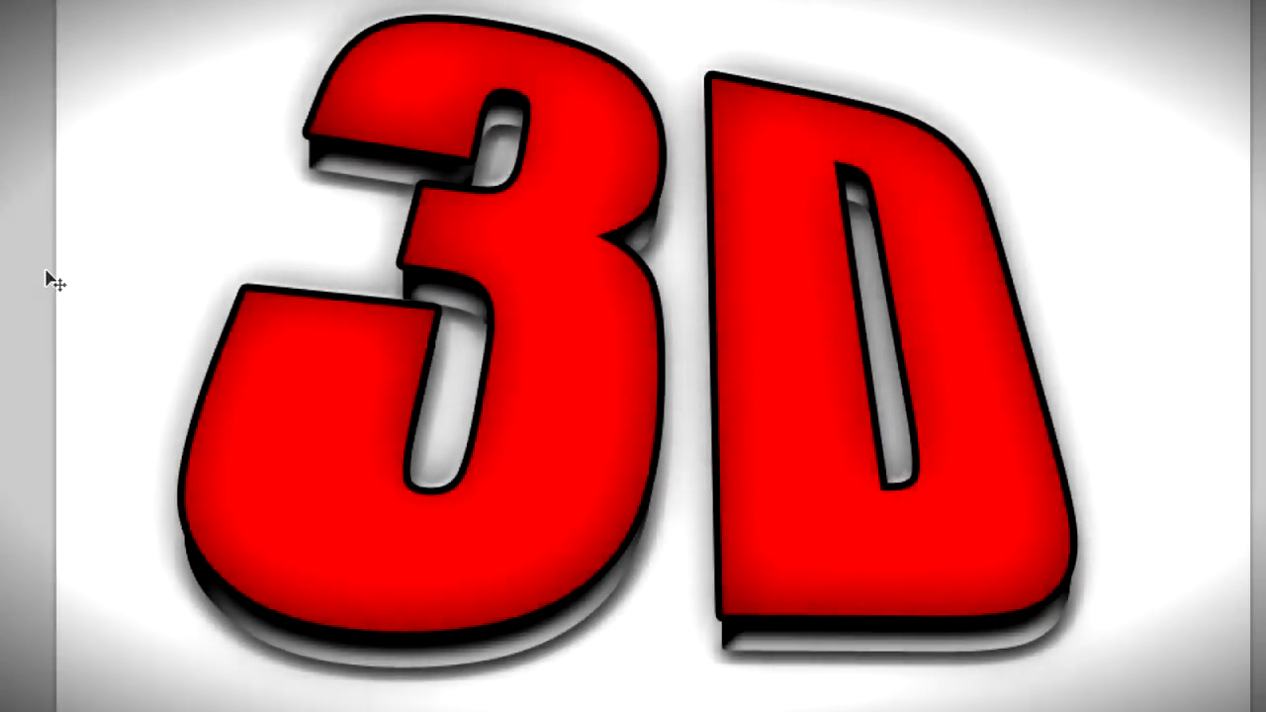
Step: Set the foreground color to light gray #b5b5b5 and fill the Background layer with it
click(3, 445)
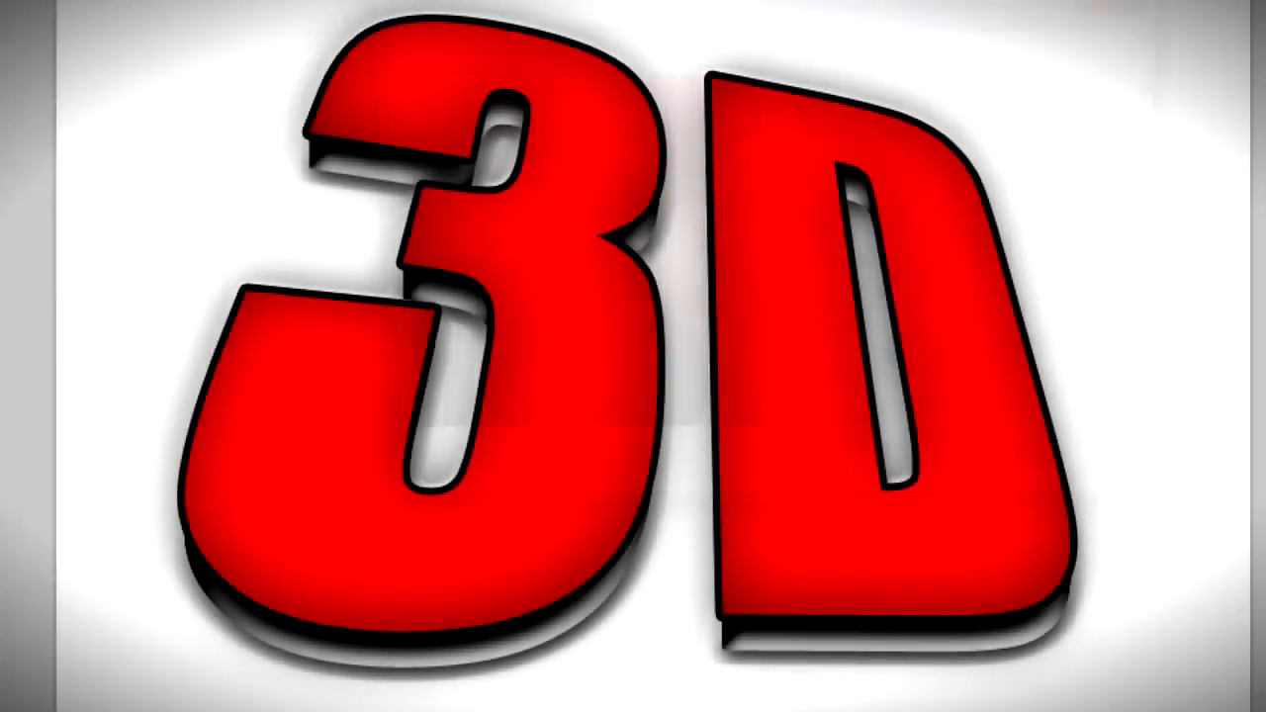
drag(525, 248, 375, 182)
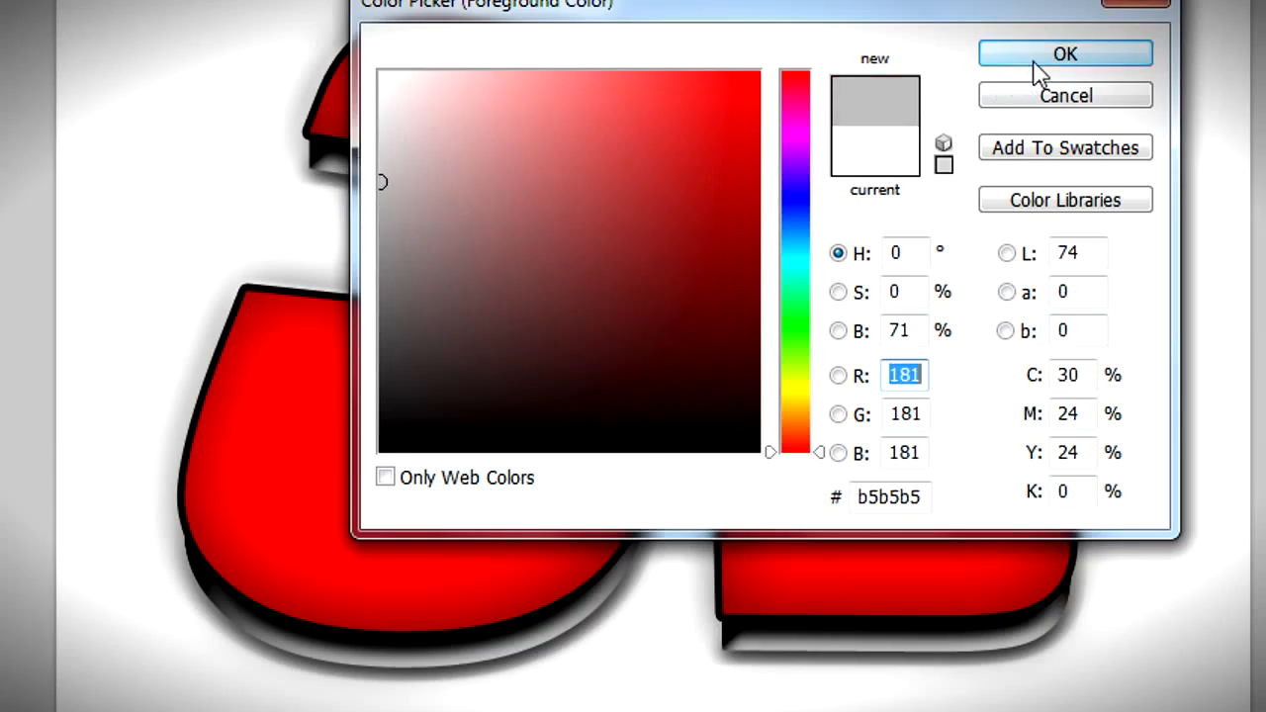
click(1113, 52)
click(1146, 137)
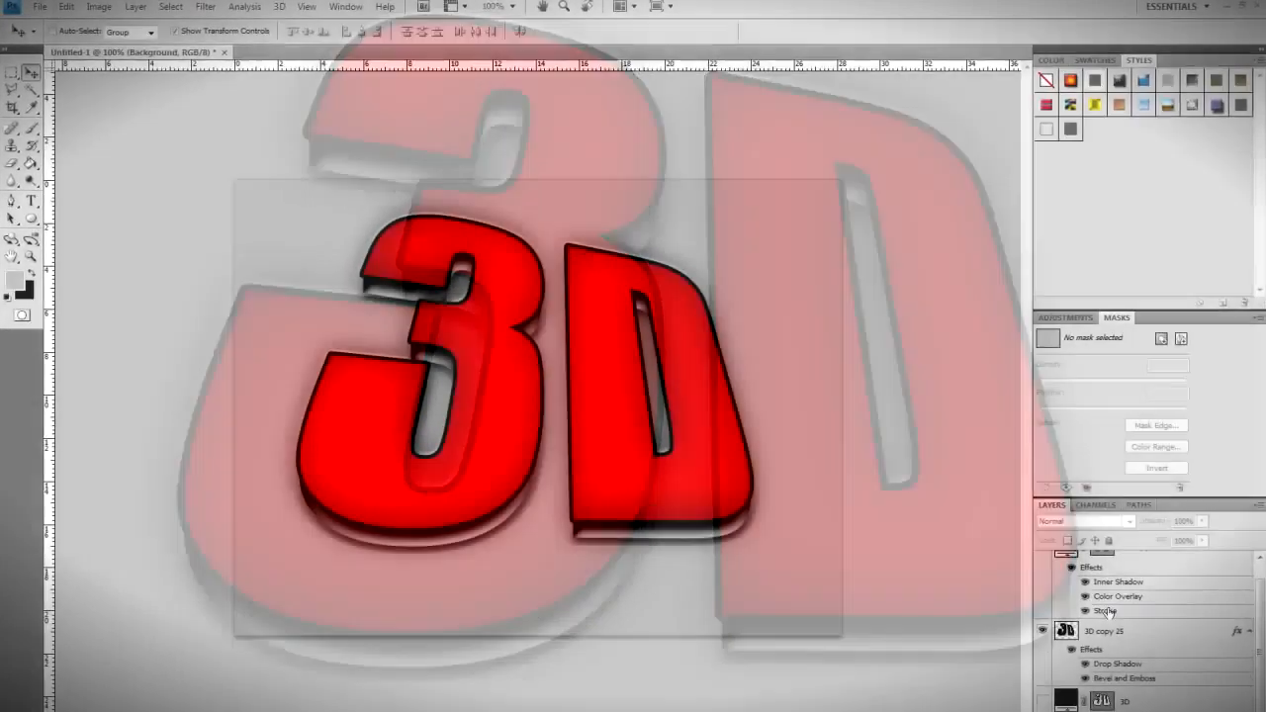
scroll(1057, 604, up, 1)
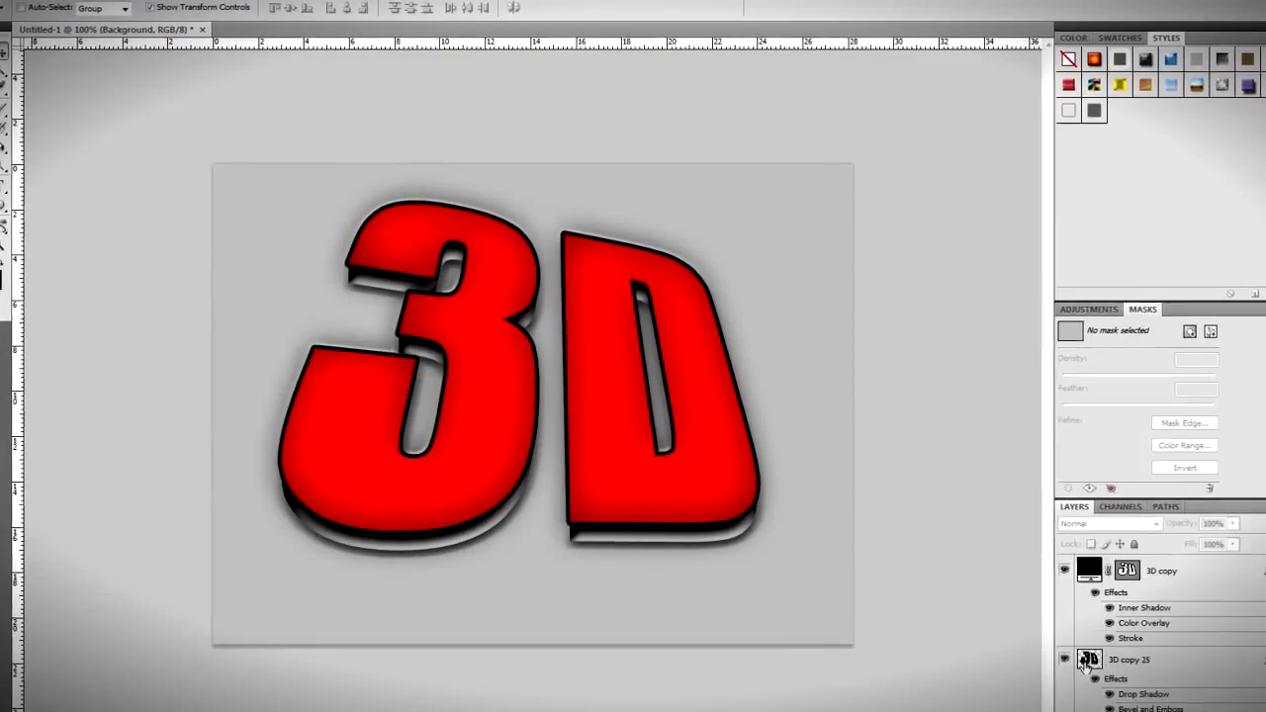
click(1150, 574)
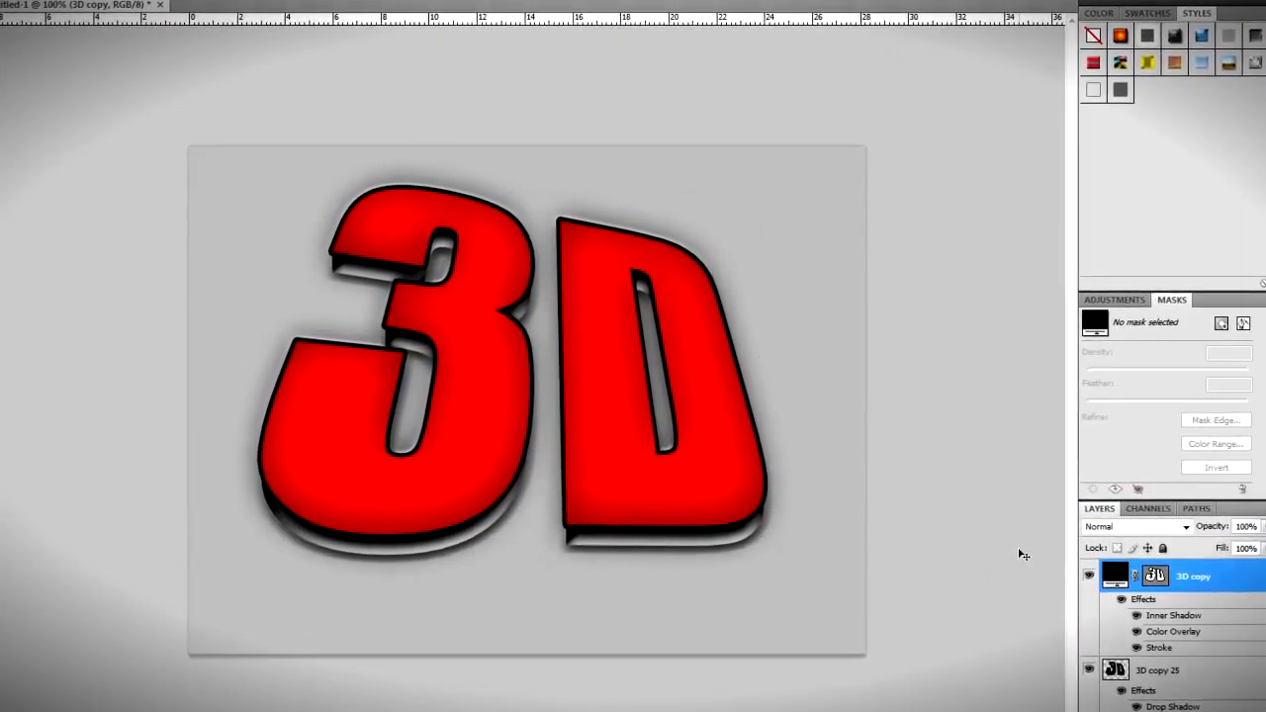
right_click(859, 405)
click(875, 413)
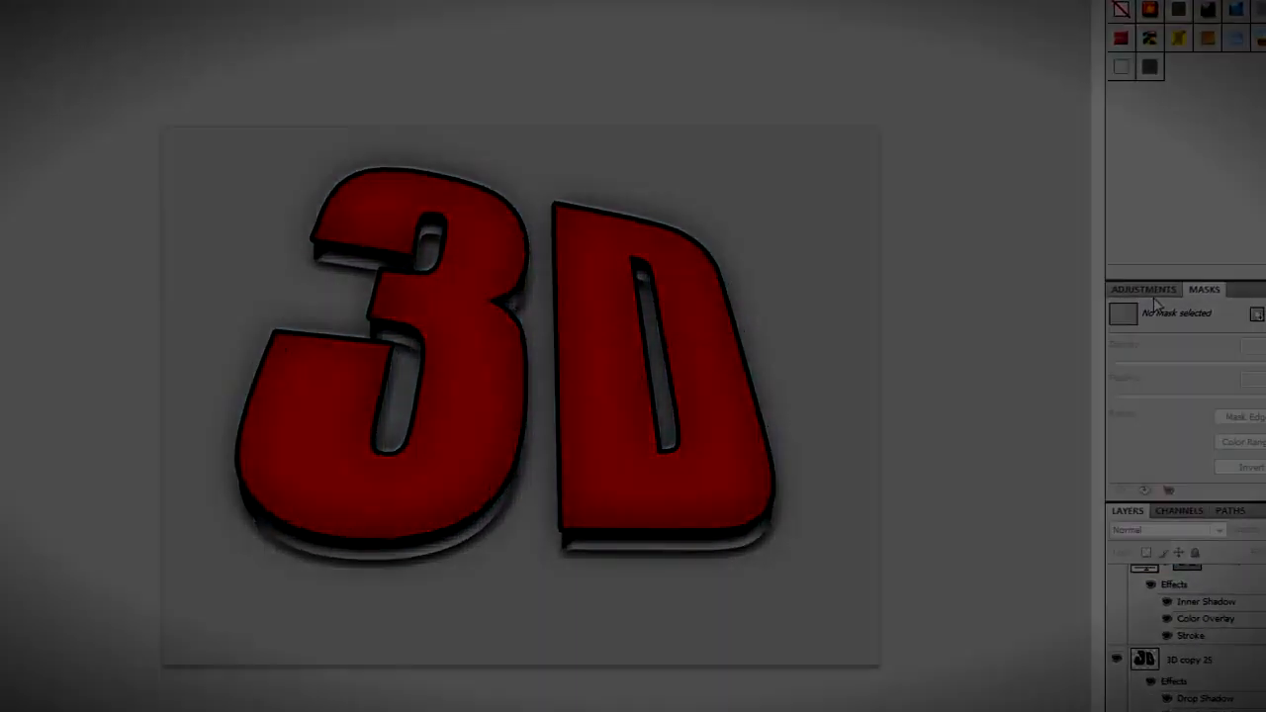